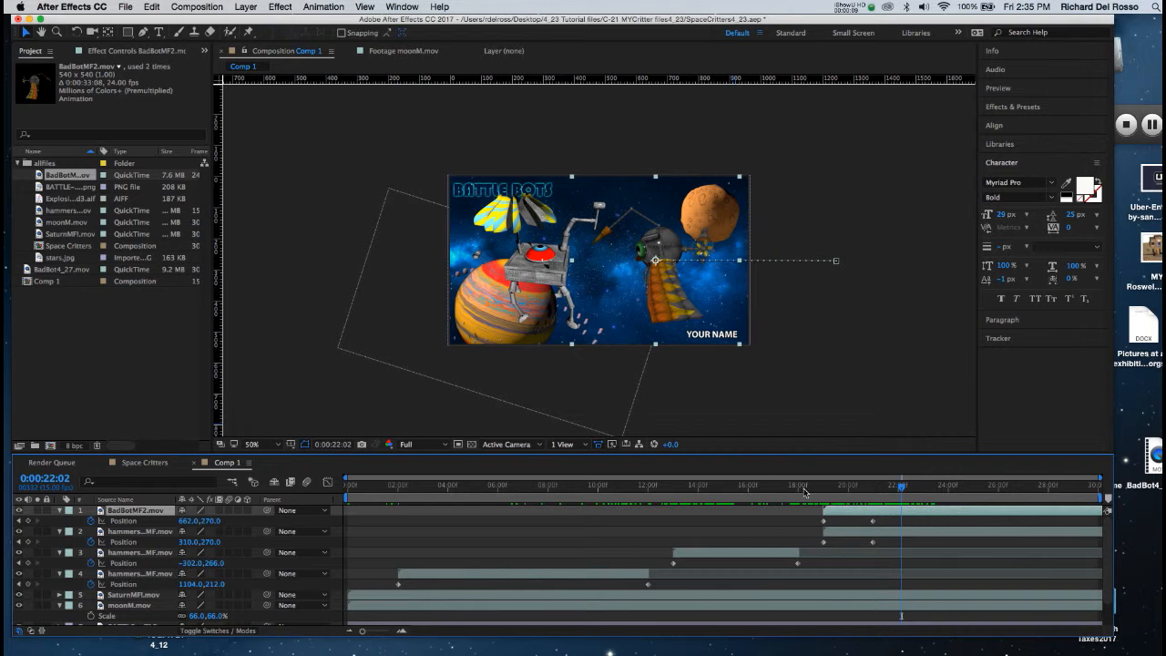
Step: Apply a Levels effect to the BadBotMF2.mov layer and brighten it with Input White 163 and Gamma 1.10
click(278, 7)
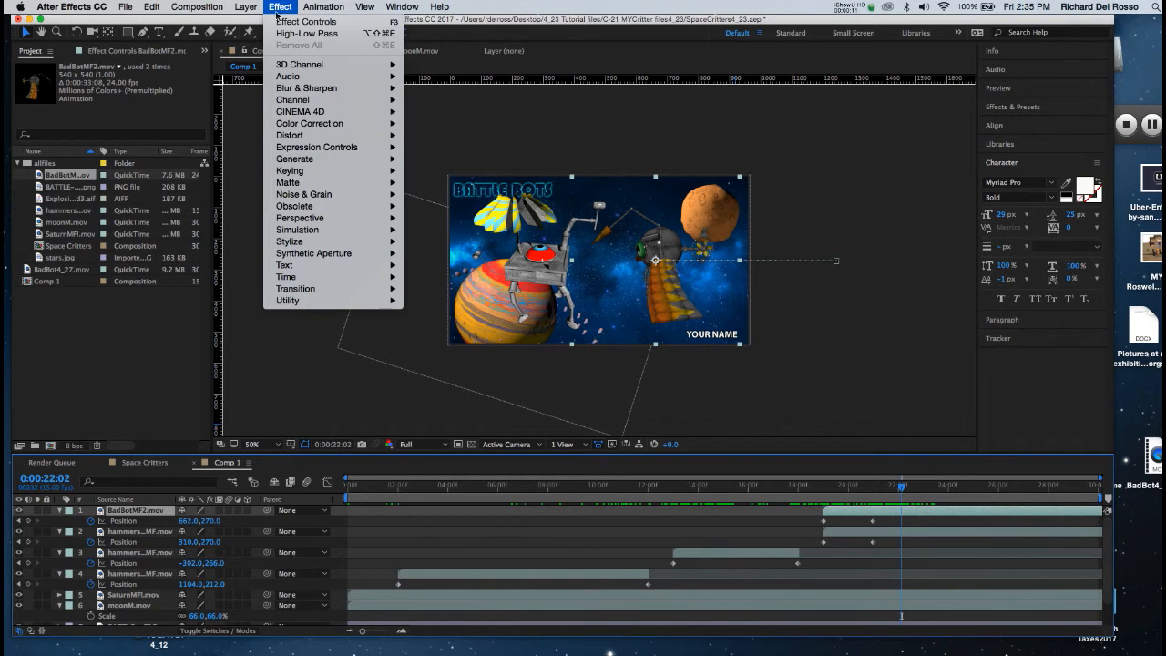
mouse_move(309, 128)
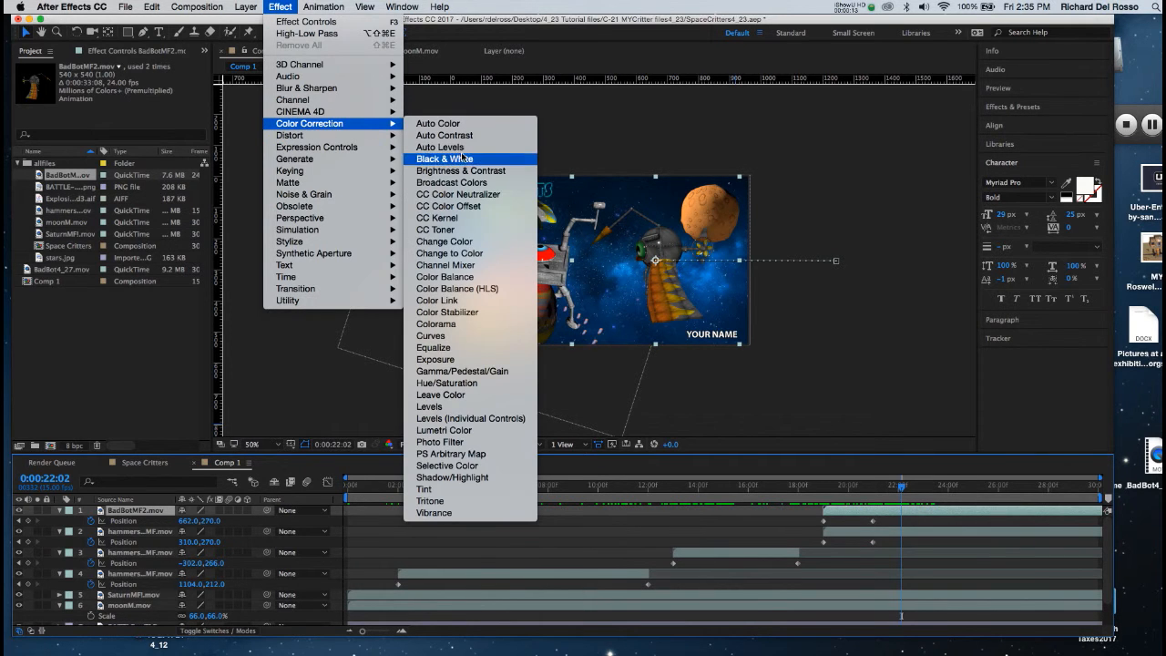
click(436, 406)
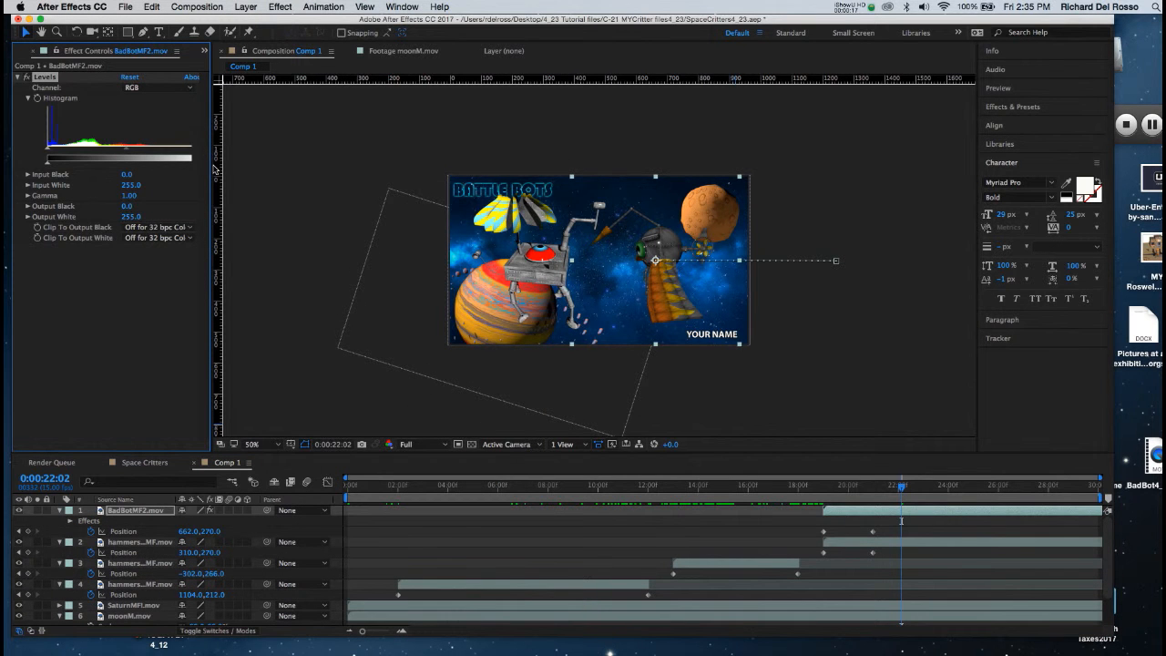
drag(212, 165, 367, 180)
drag(206, 151, 95, 149)
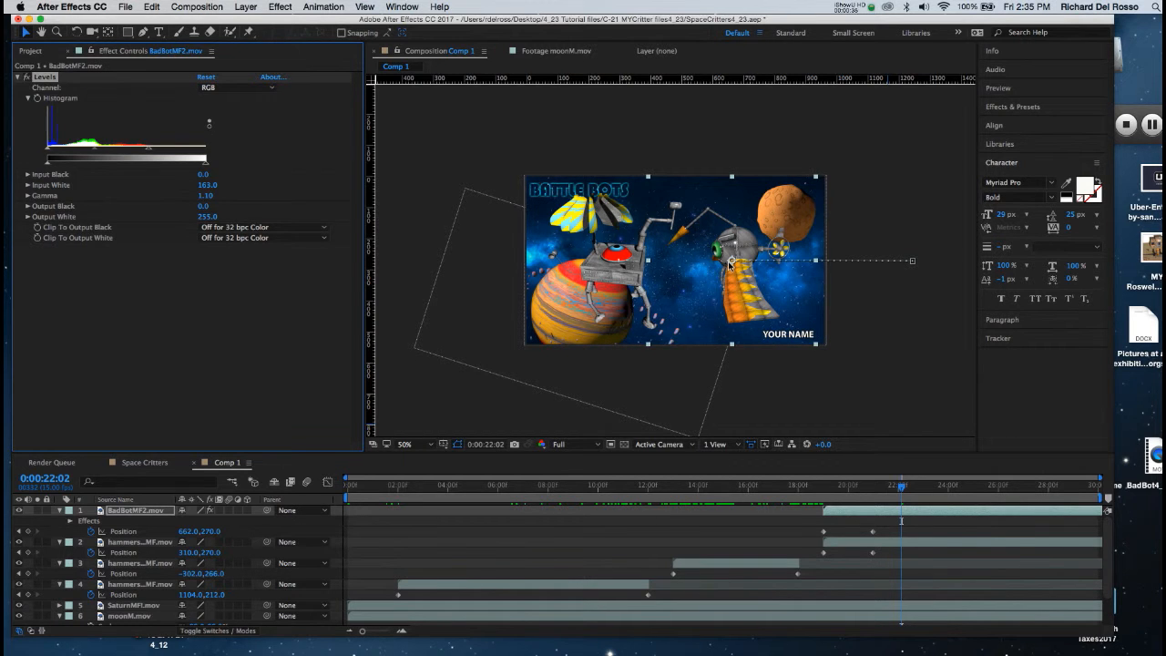
Step: At 0:00:19:00, pre-compose the BadBotMF2.mov layer as BadBotMF2shatter, moving all attributes into the new composition
click(904, 489)
drag(904, 489, 824, 490)
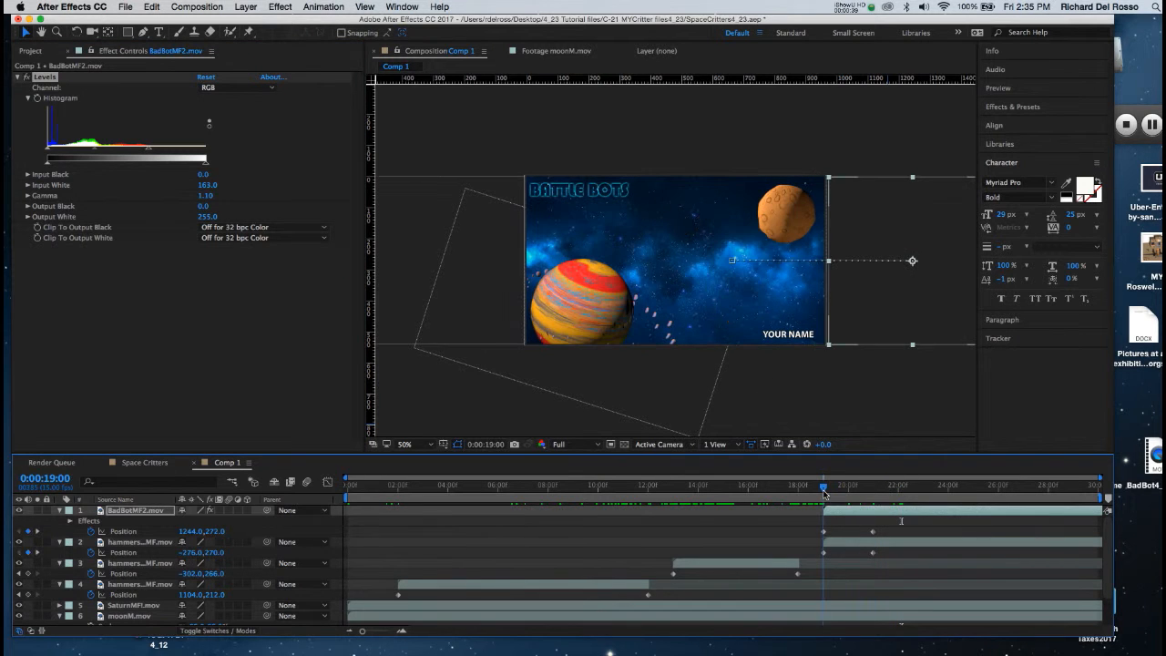
click(840, 516)
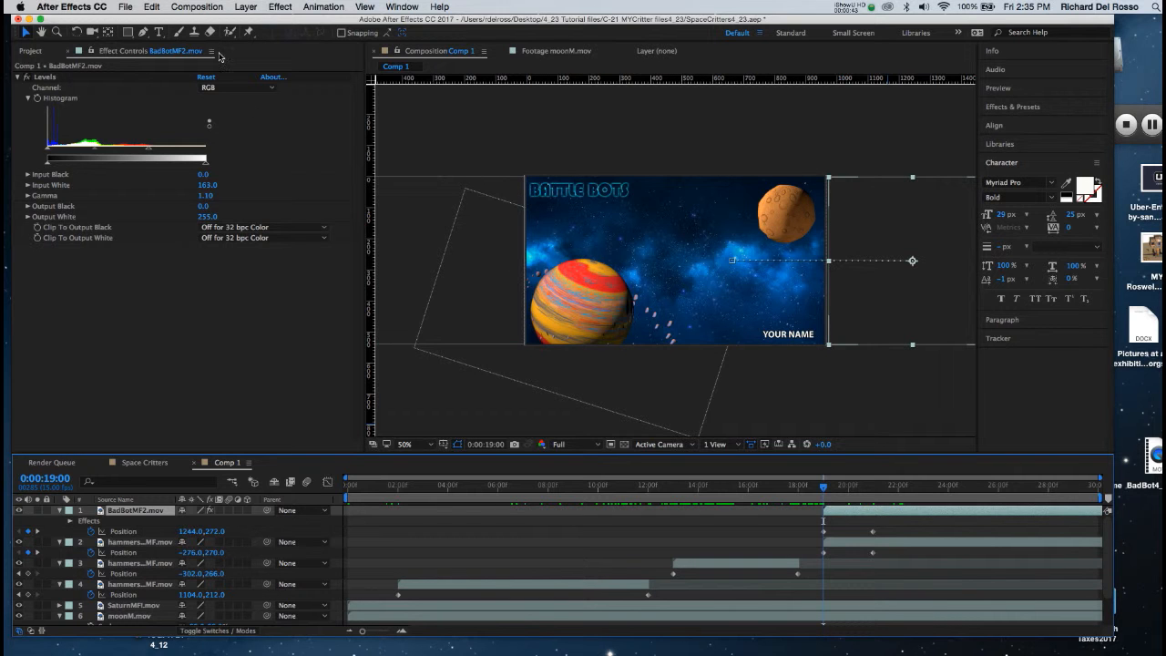
click(245, 8)
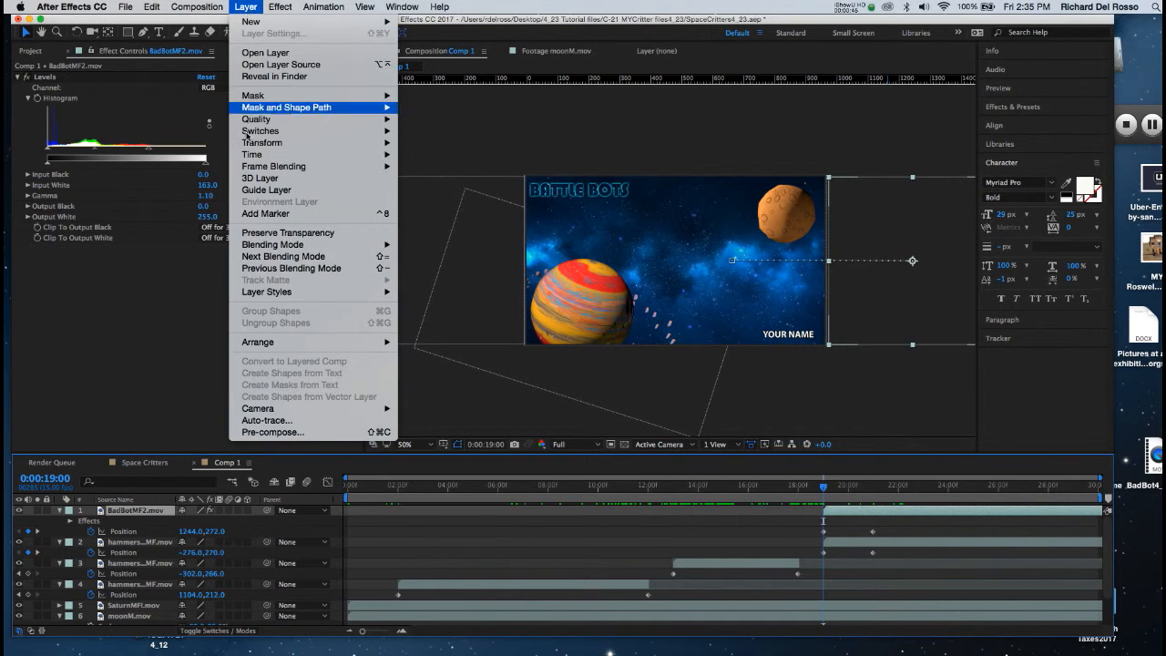
click(287, 432)
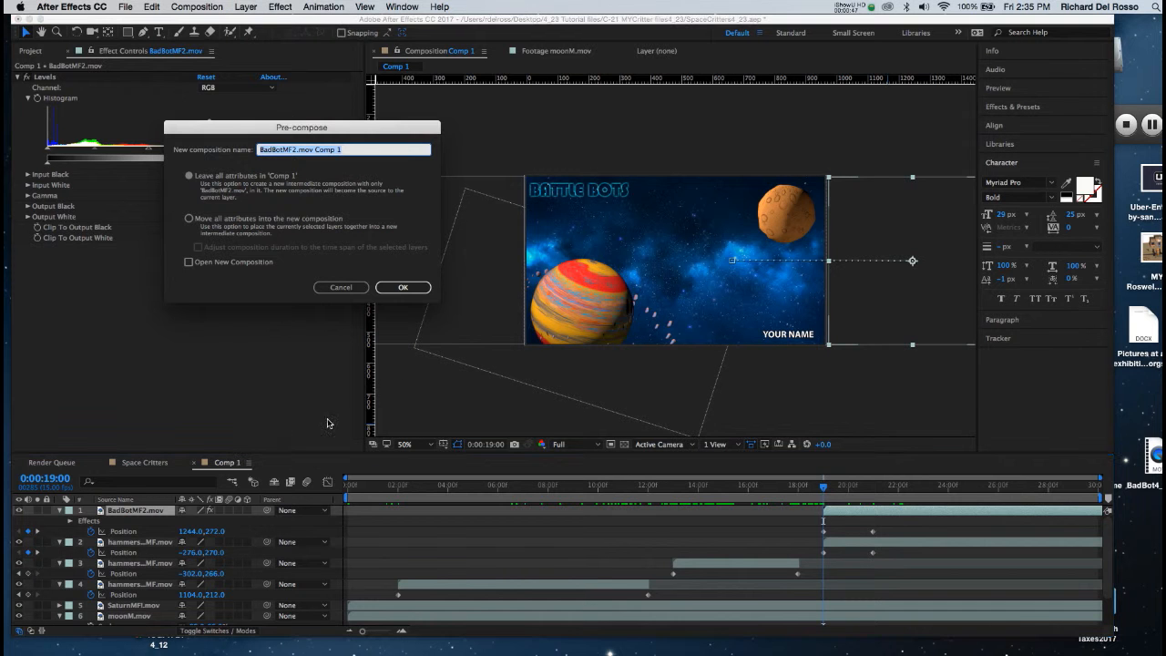
drag(236, 130, 565, 146)
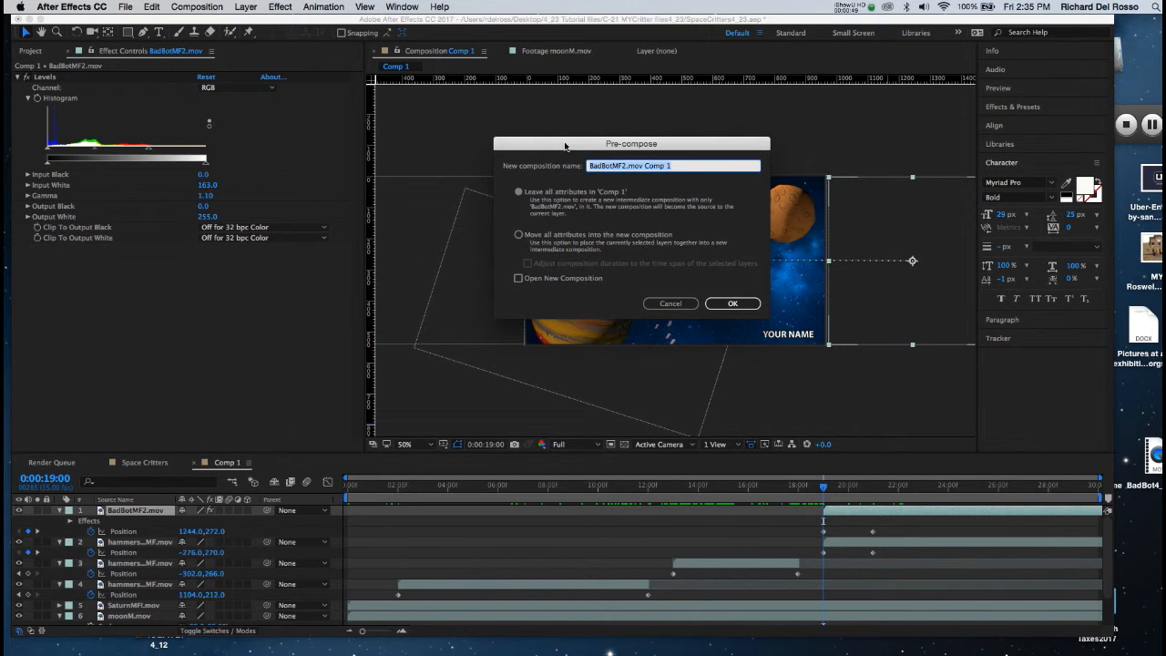
click(518, 234)
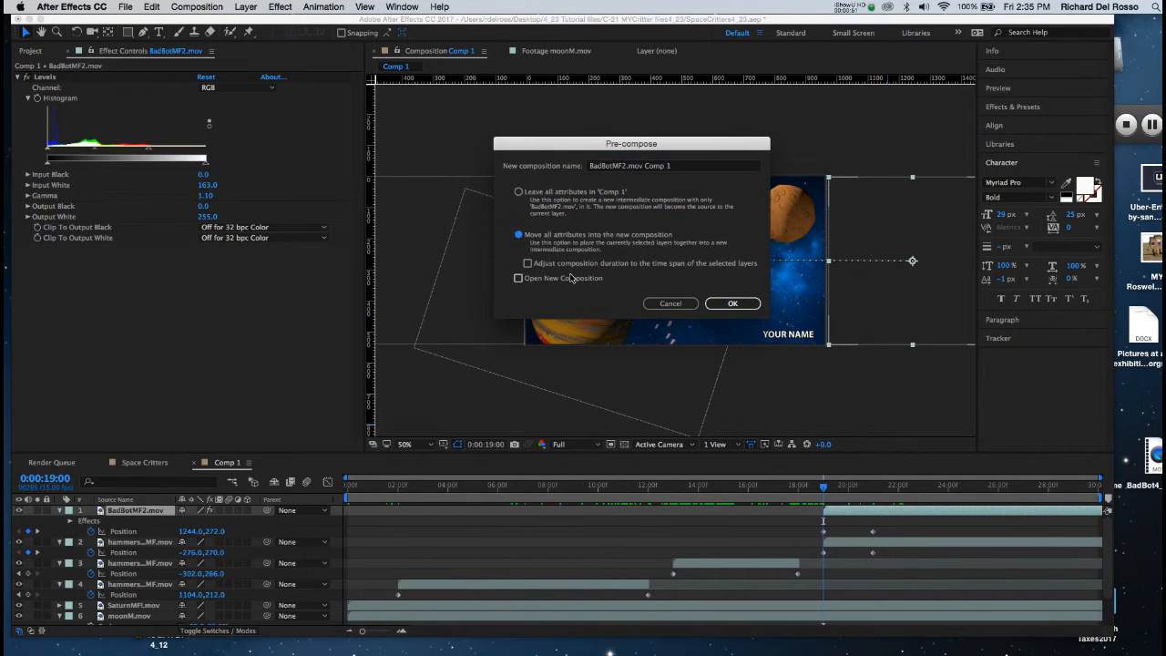
click(678, 166)
drag(686, 165, 629, 166)
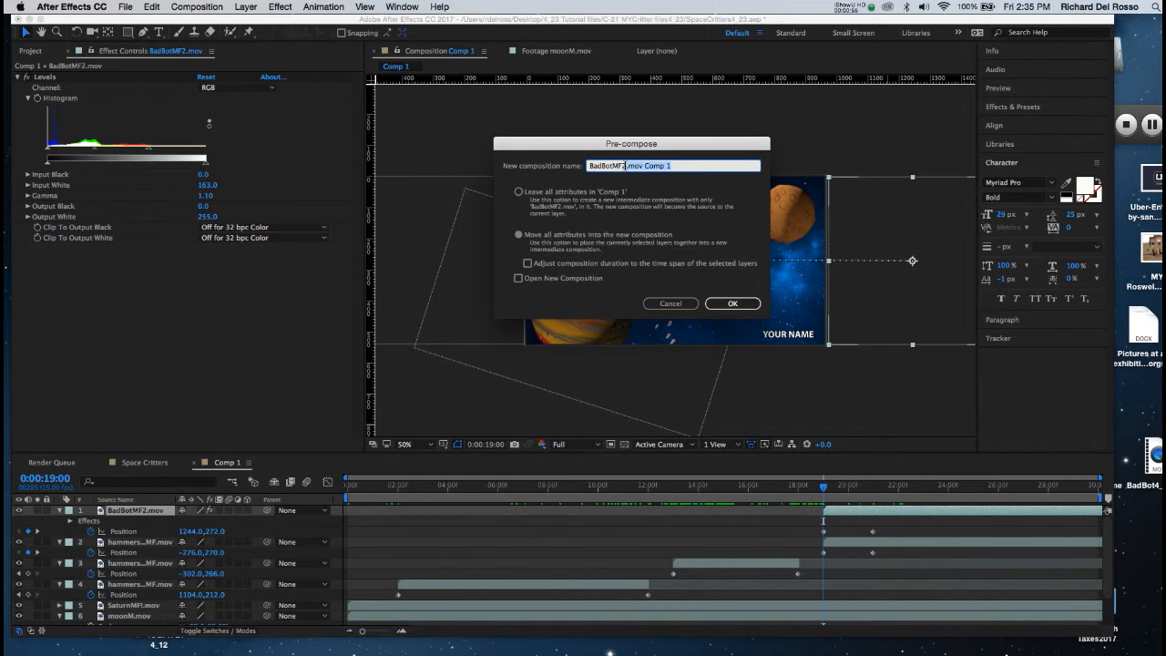
text(shatter)
click(727, 304)
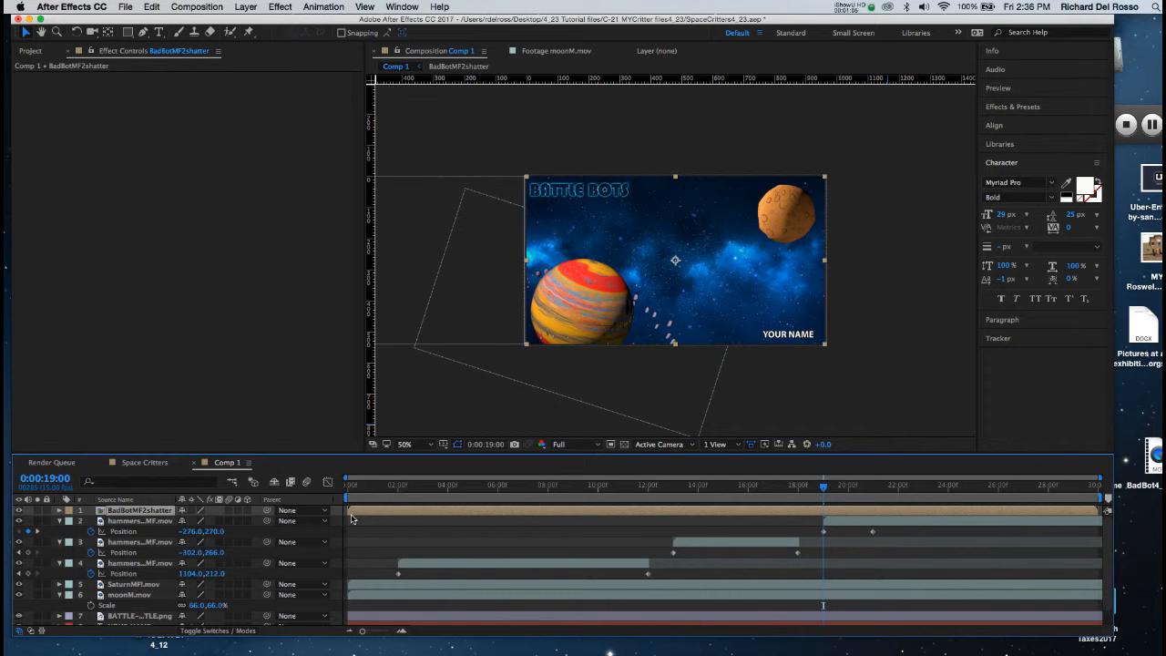
Step: Trim the start of the BadBotMF2shatter layer to 0:00:19:00
drag(358, 511, 819, 525)
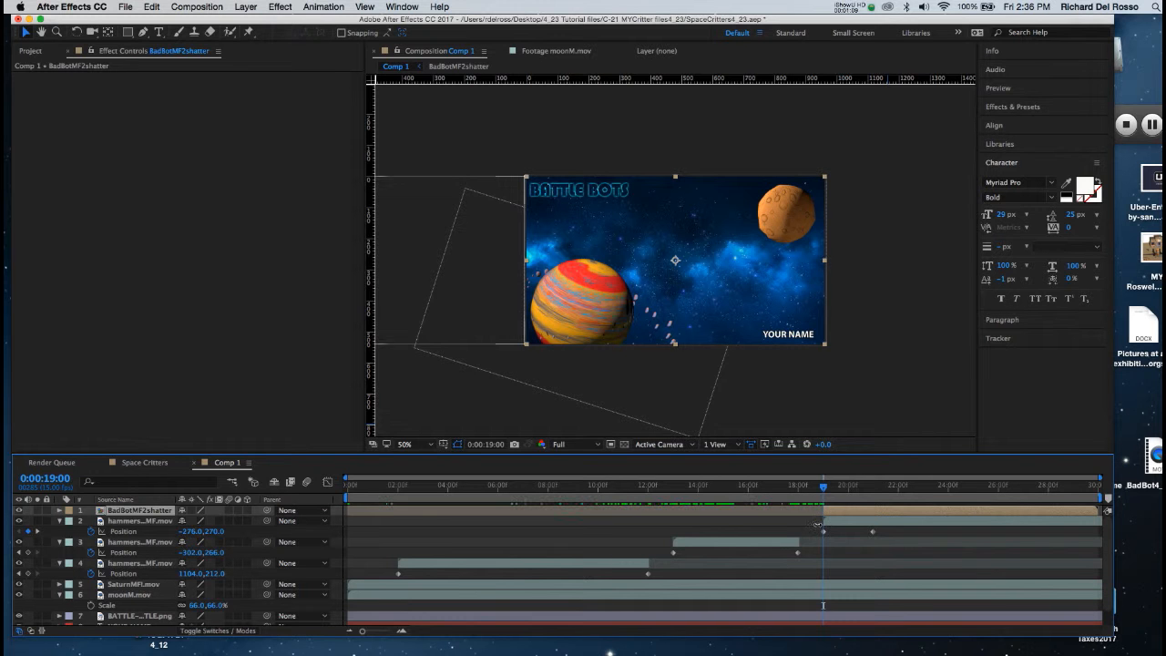
key(super+z)
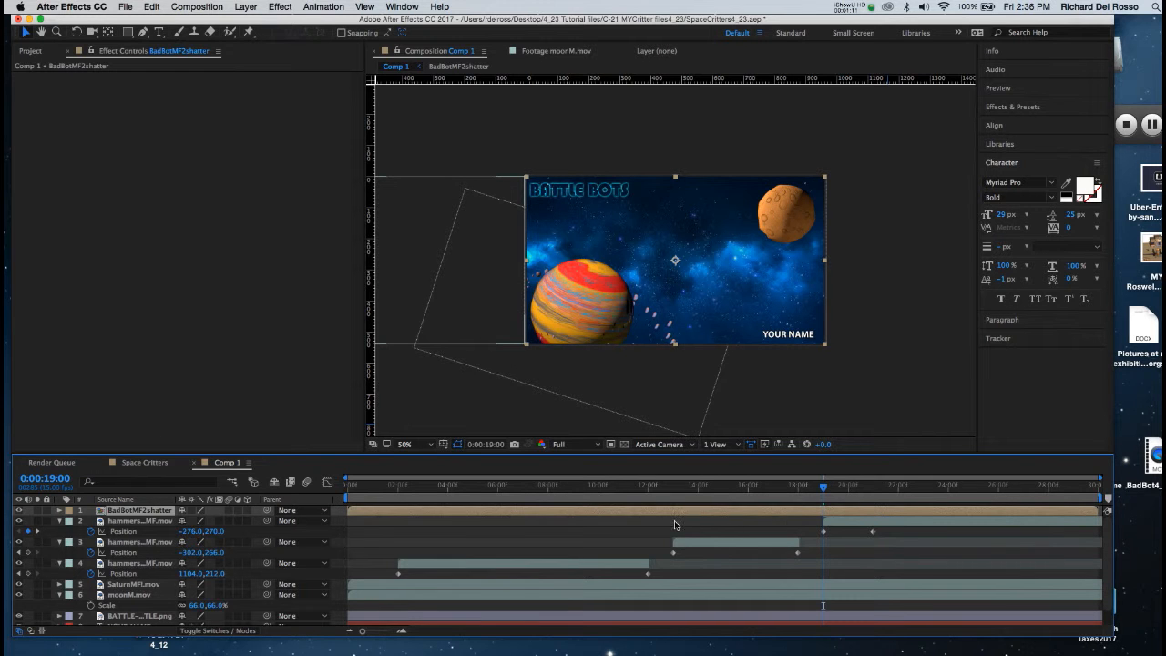
key(alt+[)
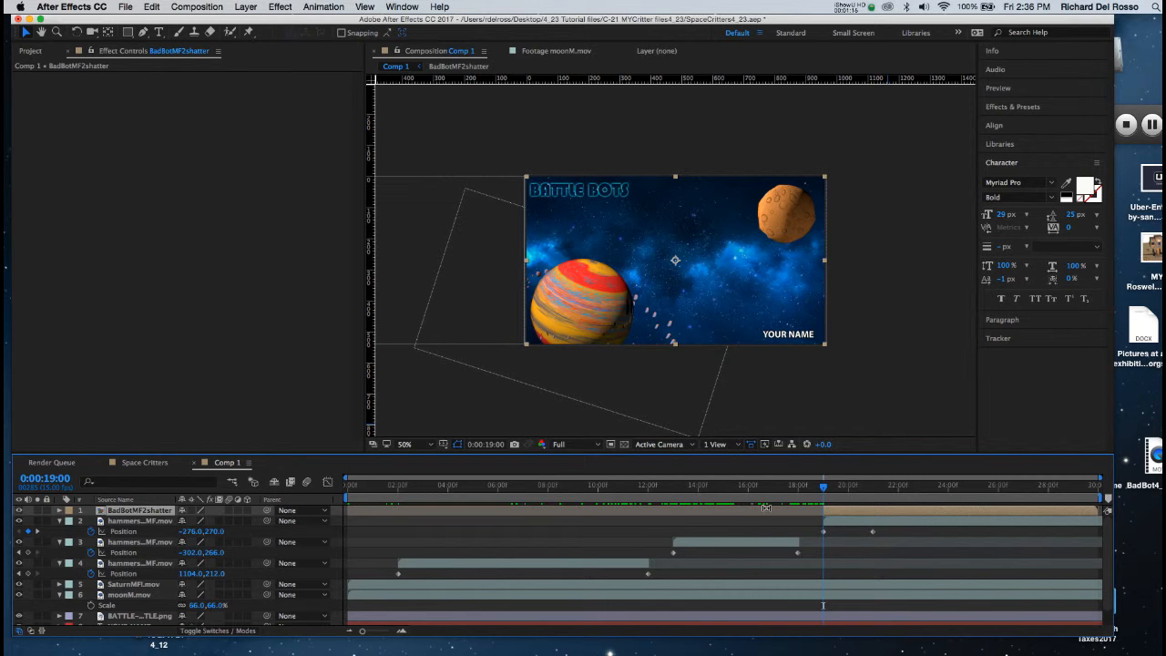
Step: Go to 0:00:23:00 and place a marker there on the BadBotMF2shatter layer
click(828, 487)
drag(828, 487, 872, 495)
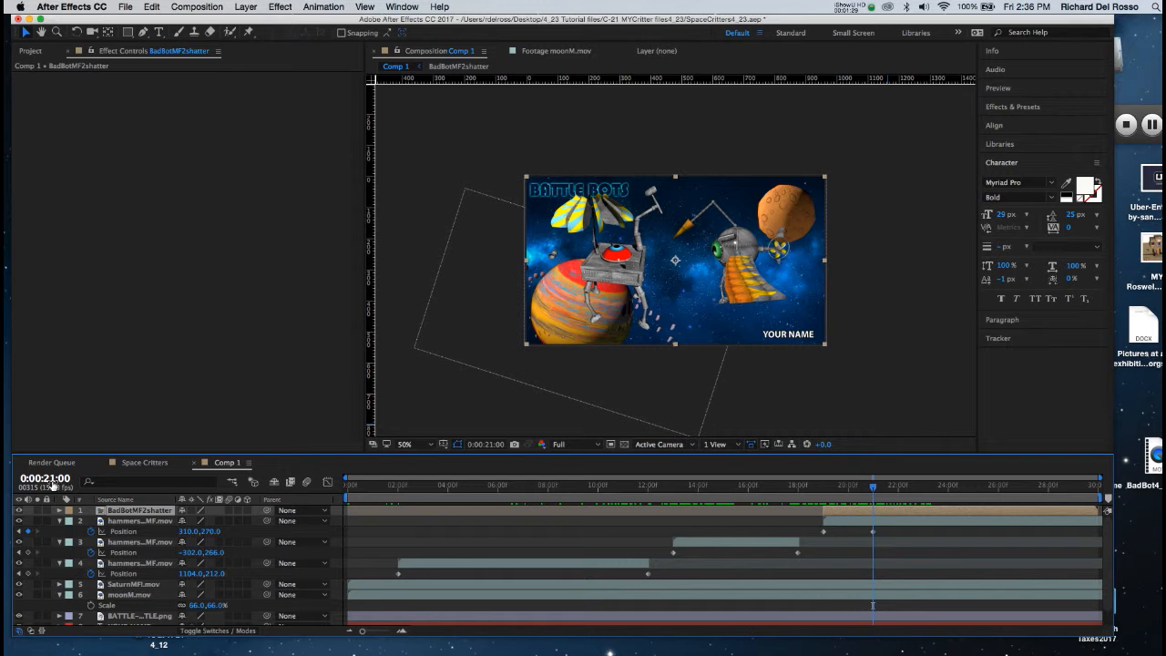
click(51, 480)
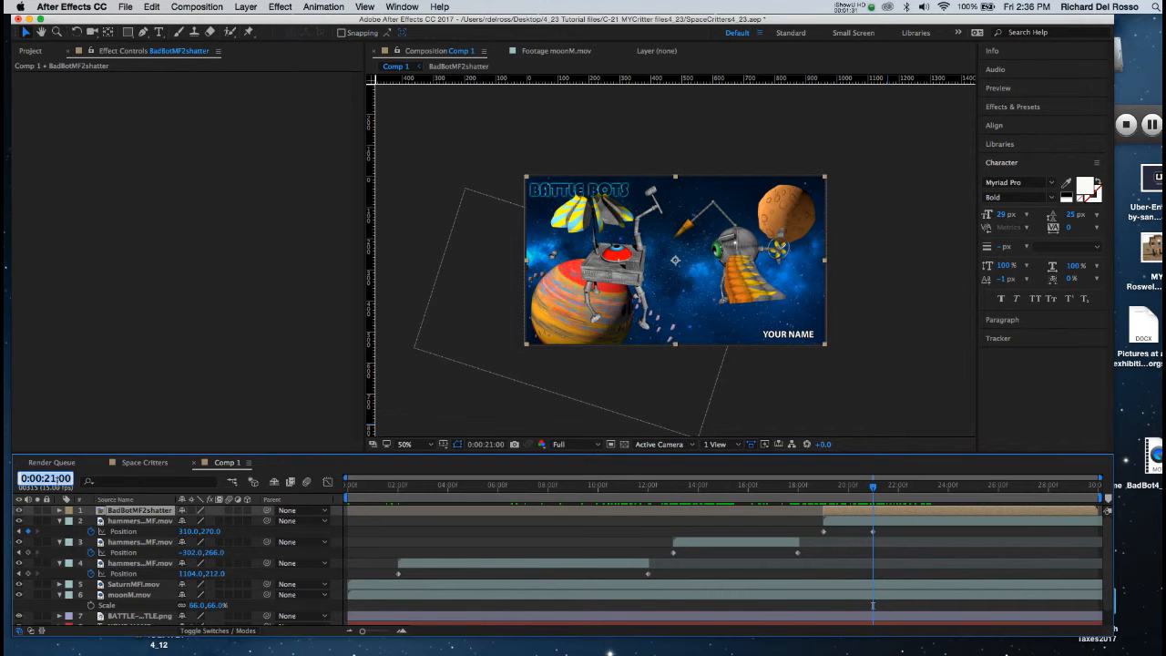
text(2300)
key(Return)
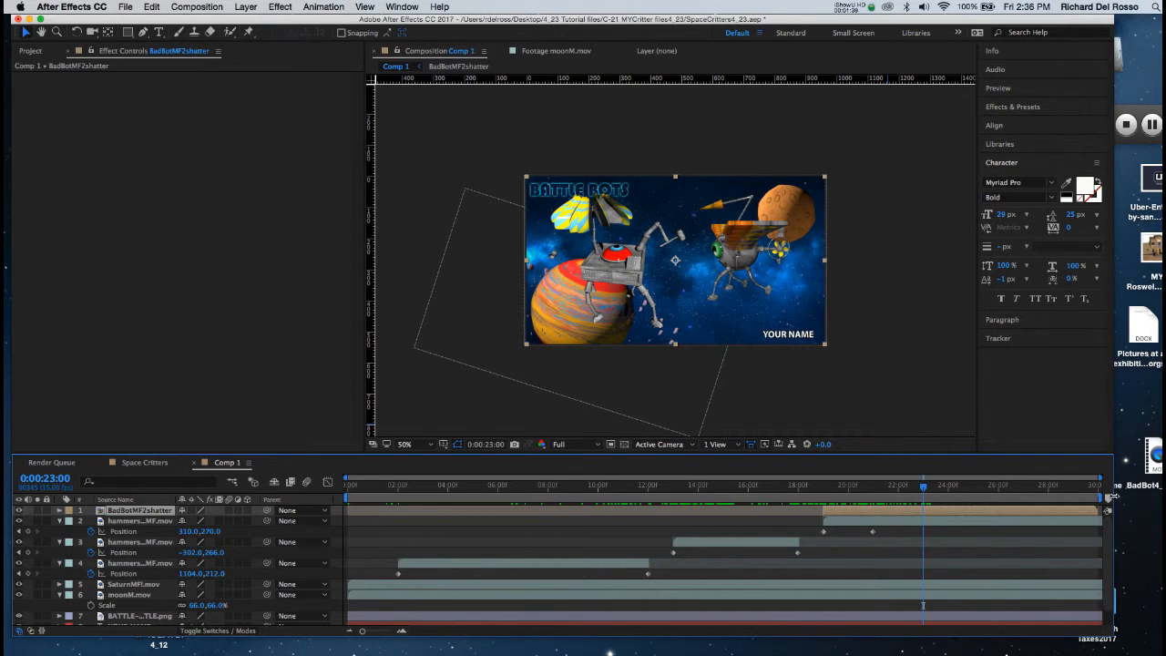
drag(1107, 500, 923, 506)
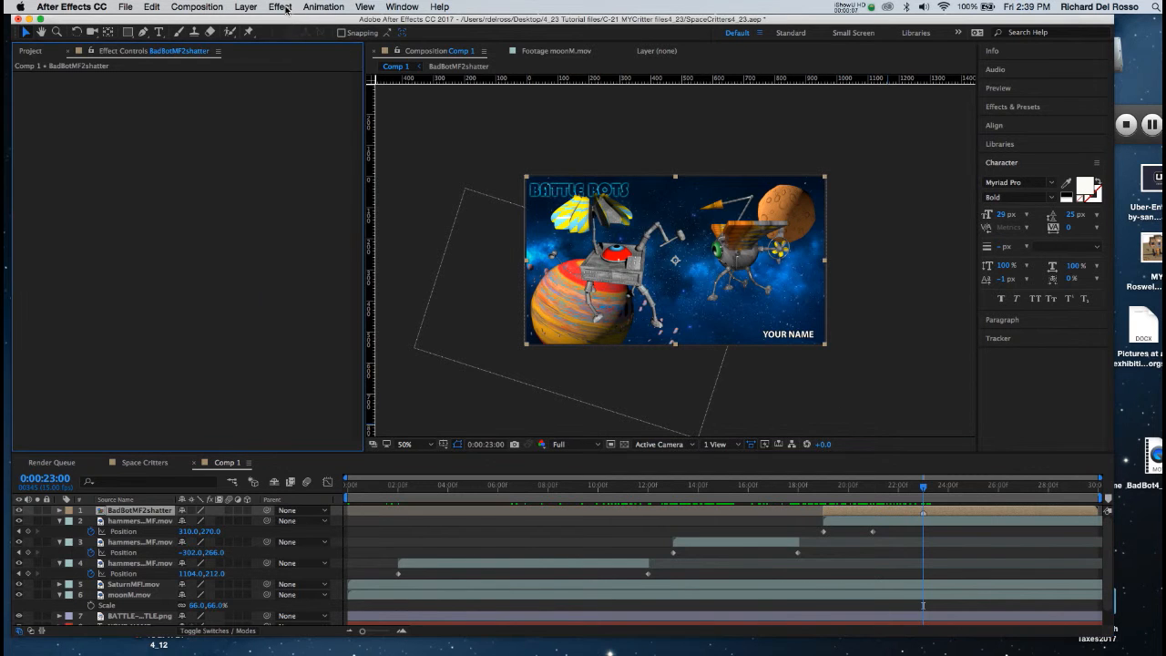
Step: Apply the Shatter simulation effect to the BadBotMF2shatter layer and set its View to Rendered
click(280, 8)
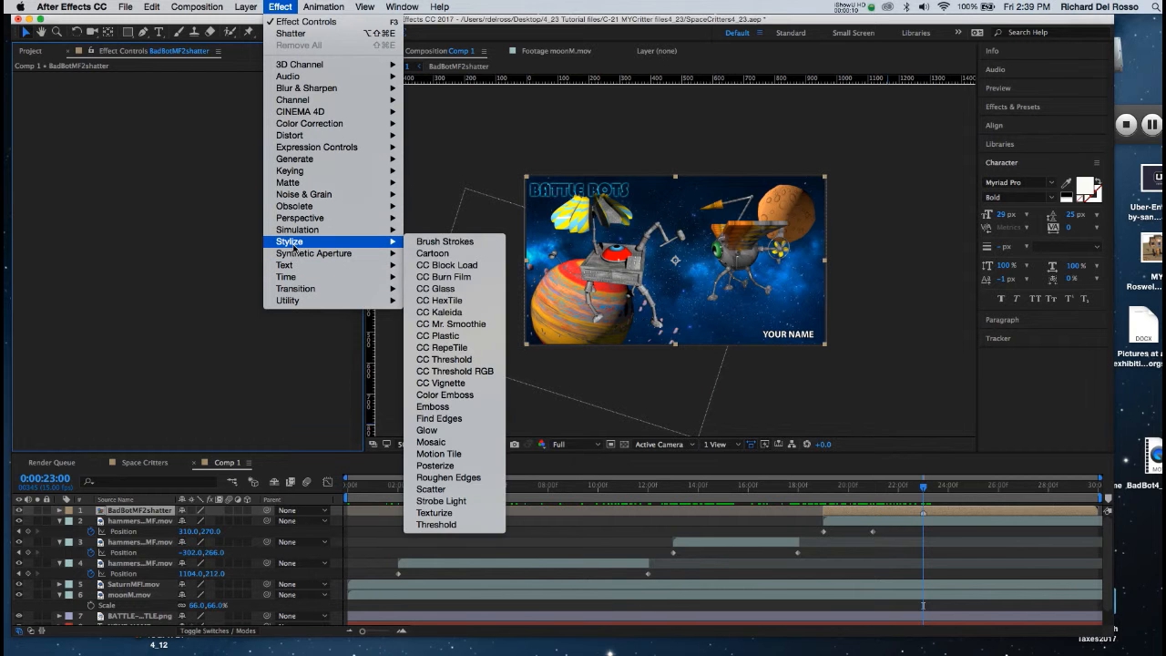
mouse_move(298, 233)
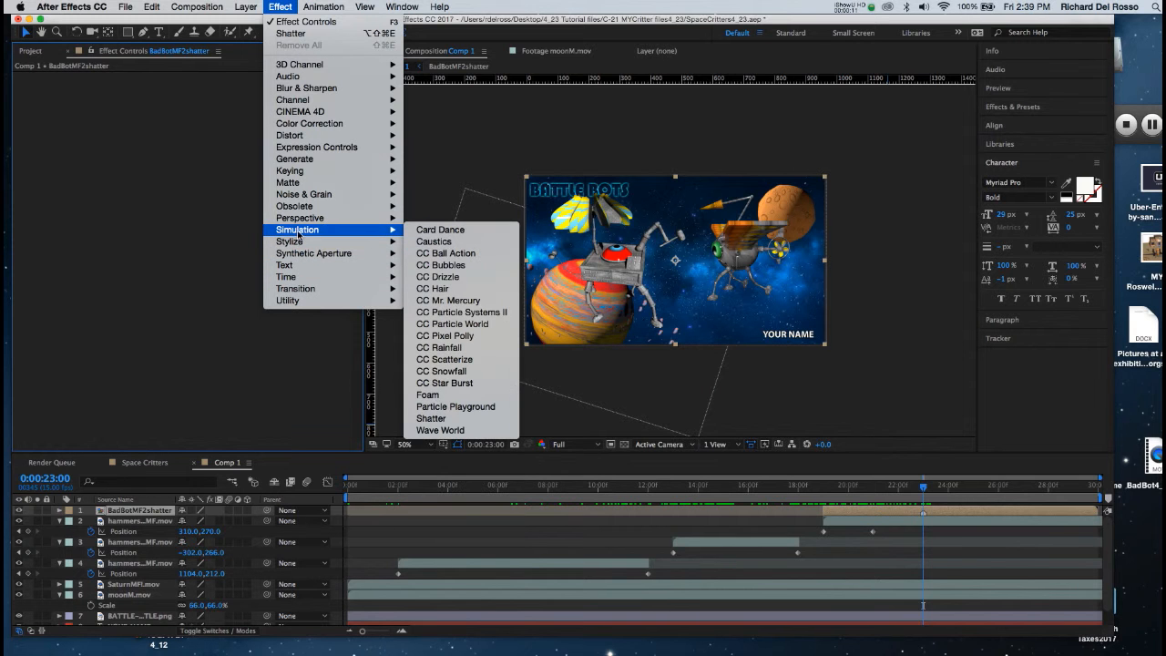
click(435, 418)
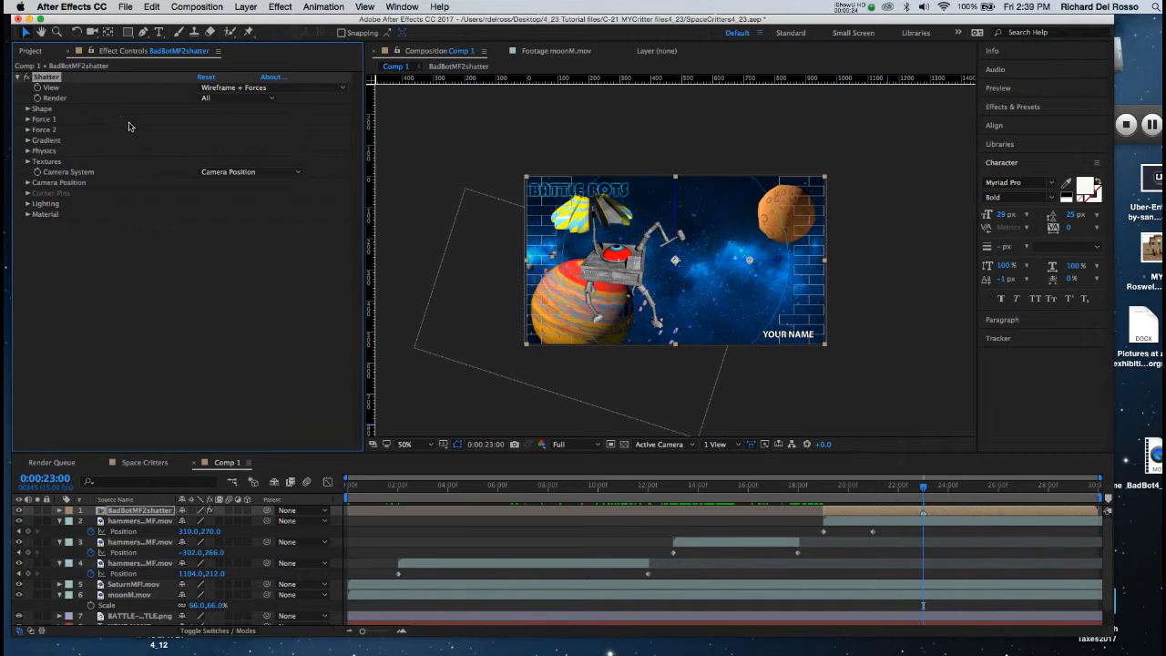
click(245, 89)
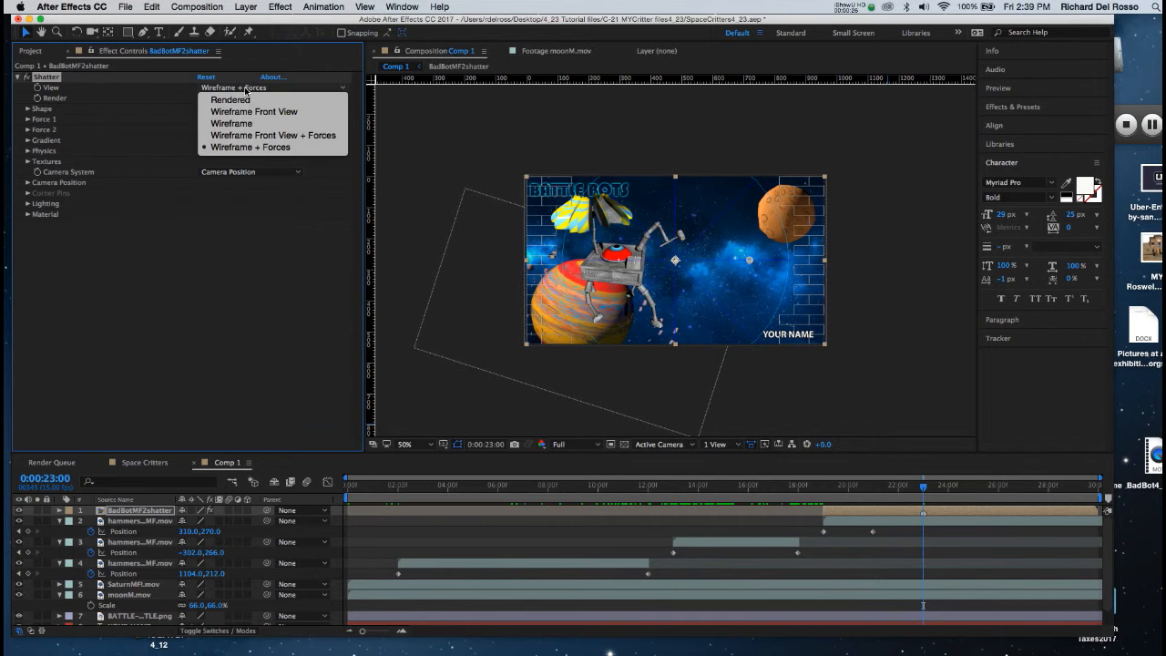
click(239, 99)
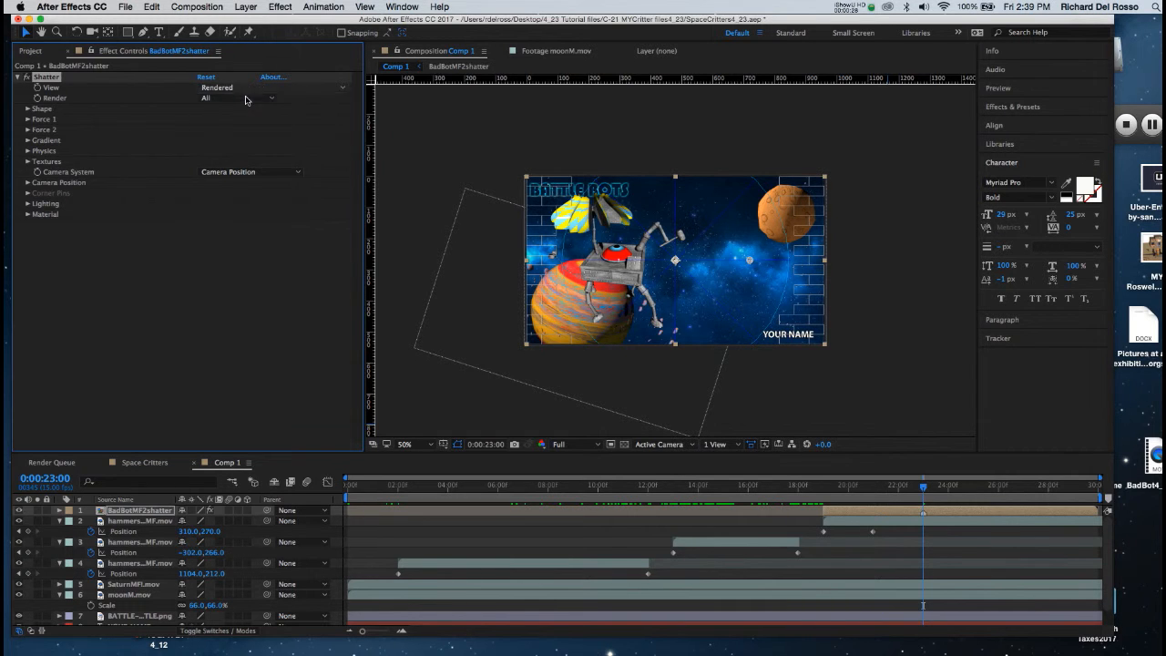
Step: Set Shatter's Force 1 Radius to 0.00 and place its Position on the bad bot's body at about 686, 234
click(28, 120)
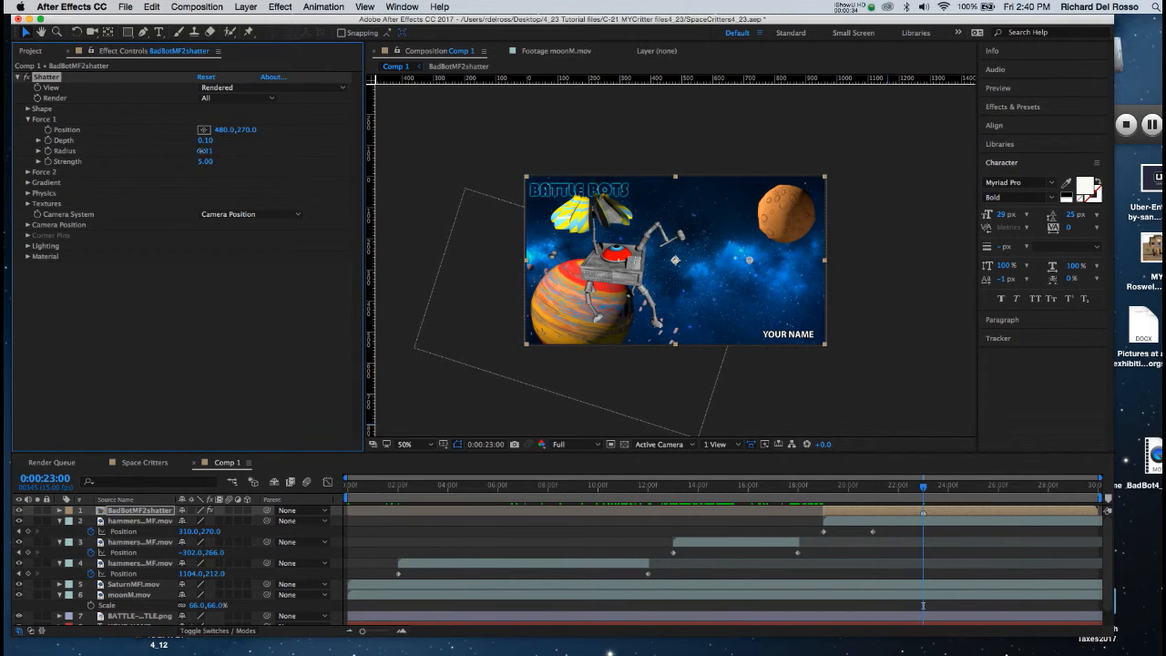
drag(206, 150, 148, 148)
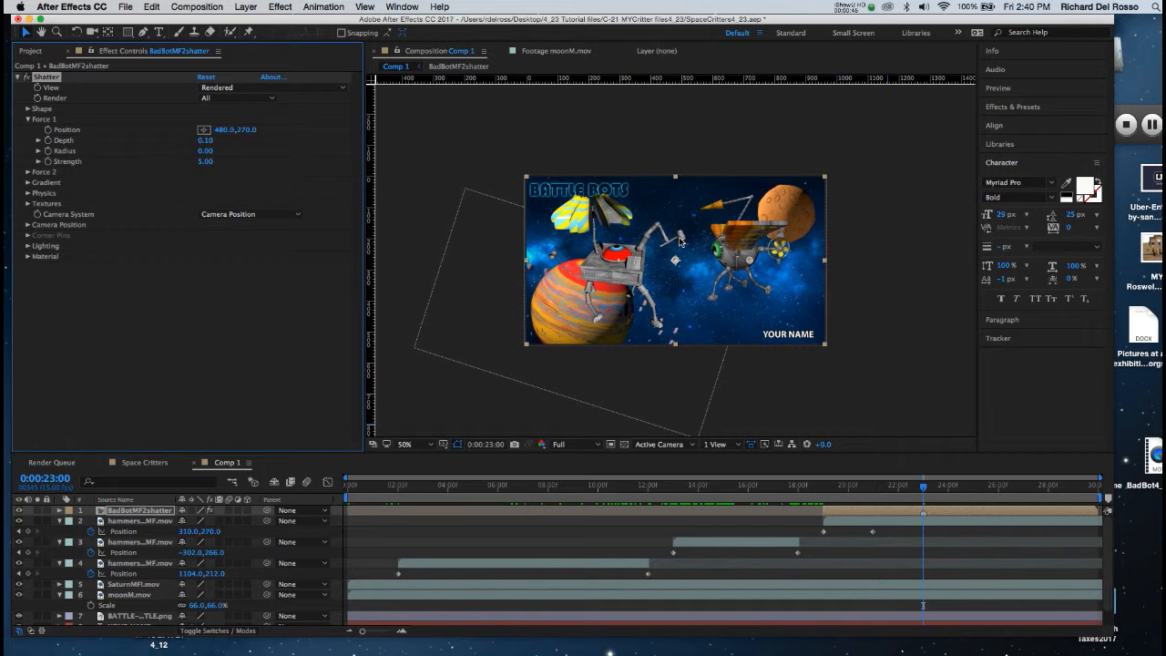
click(204, 130)
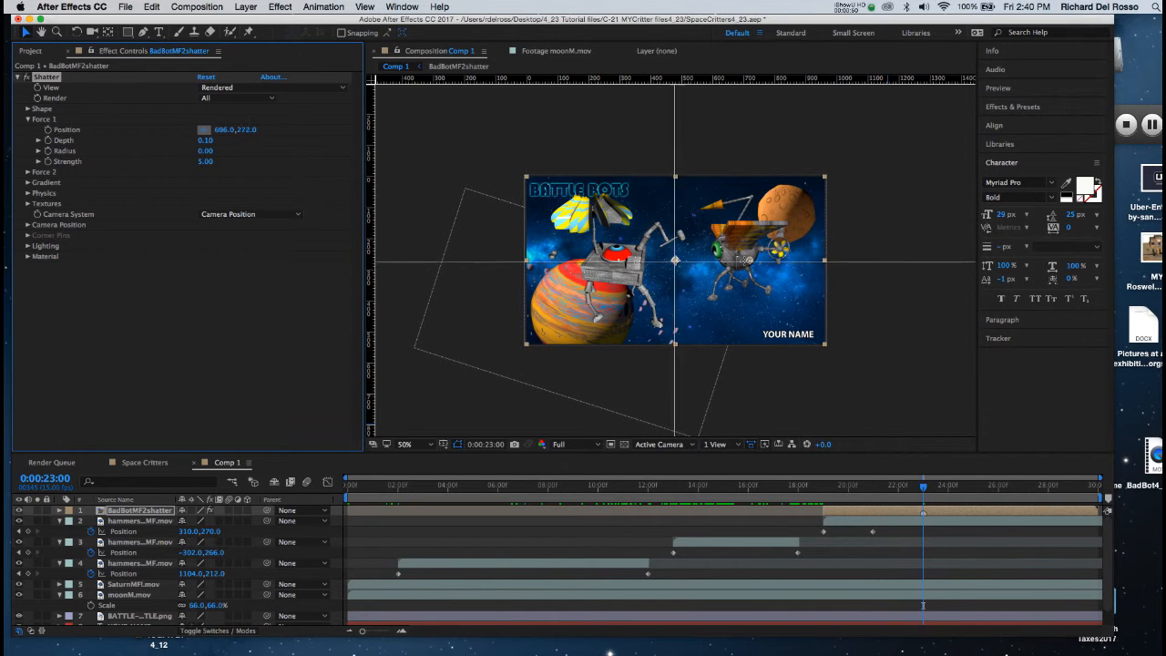
click(740, 256)
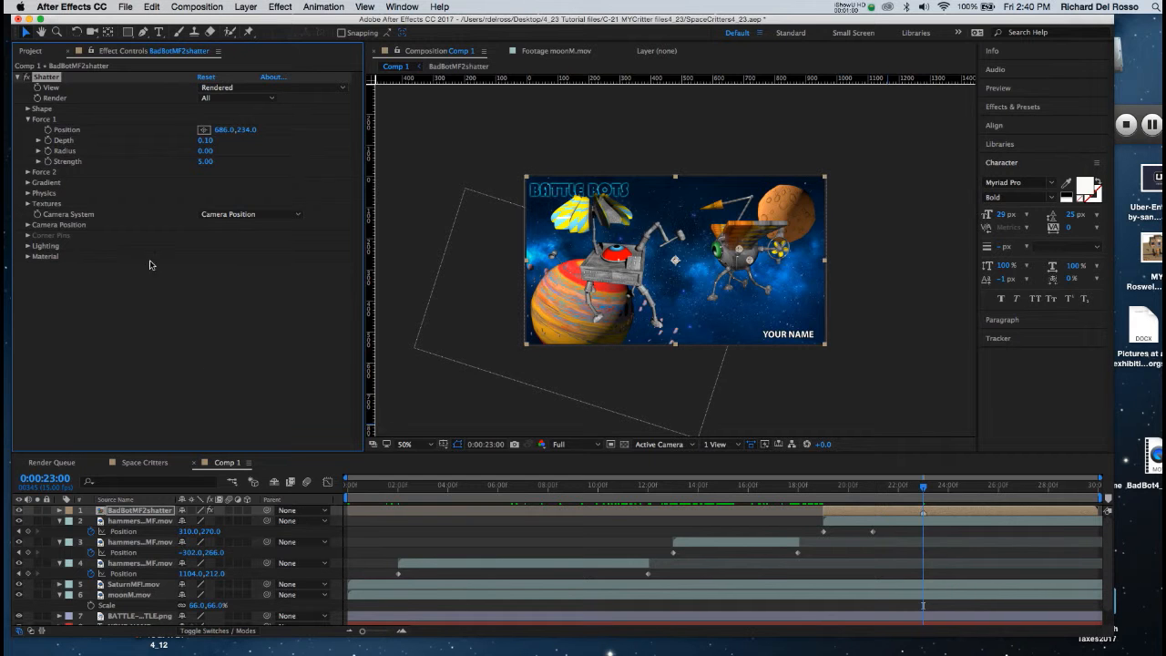
Step: Keyframe the Force 1 Radius at 0:00:23:00 and increase it at 0:00:26:00 so the bot shatters between those times
click(48, 152)
click(46, 478)
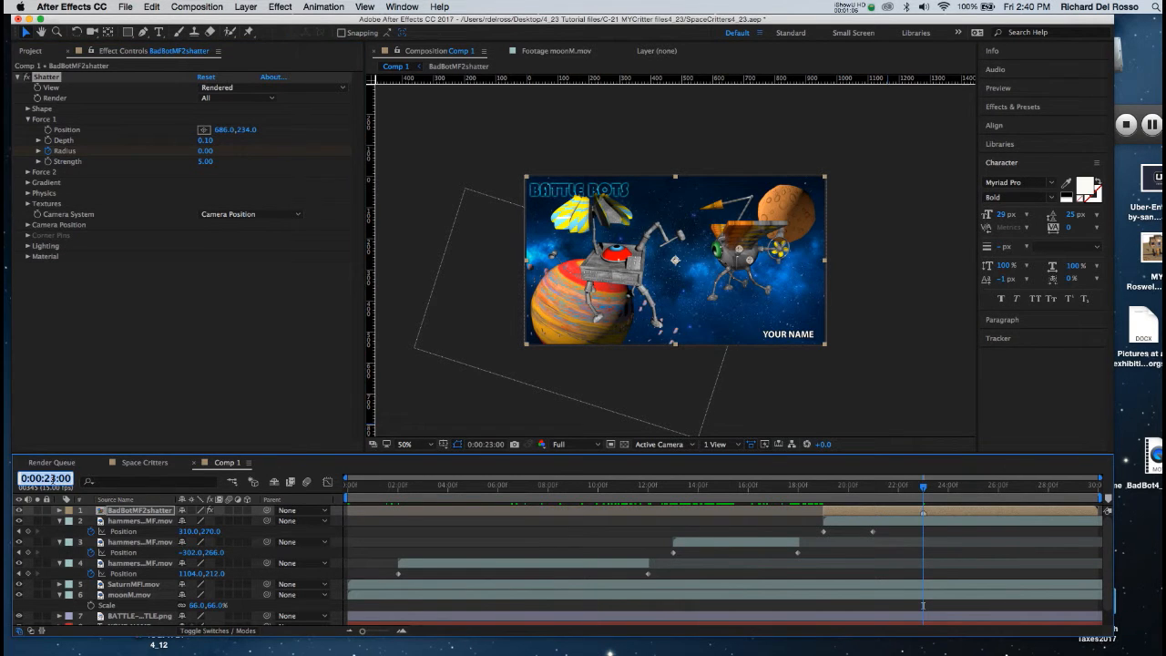
text(2)
text(6:00)
key(Return)
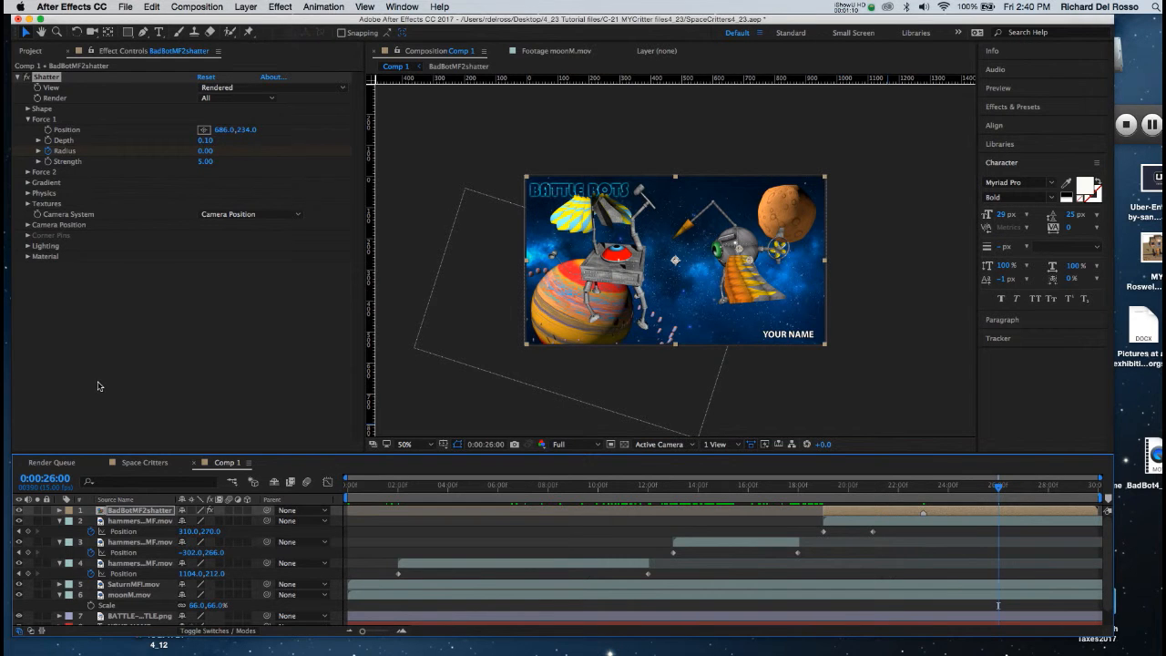
click(200, 152)
drag(204, 152, 221, 150)
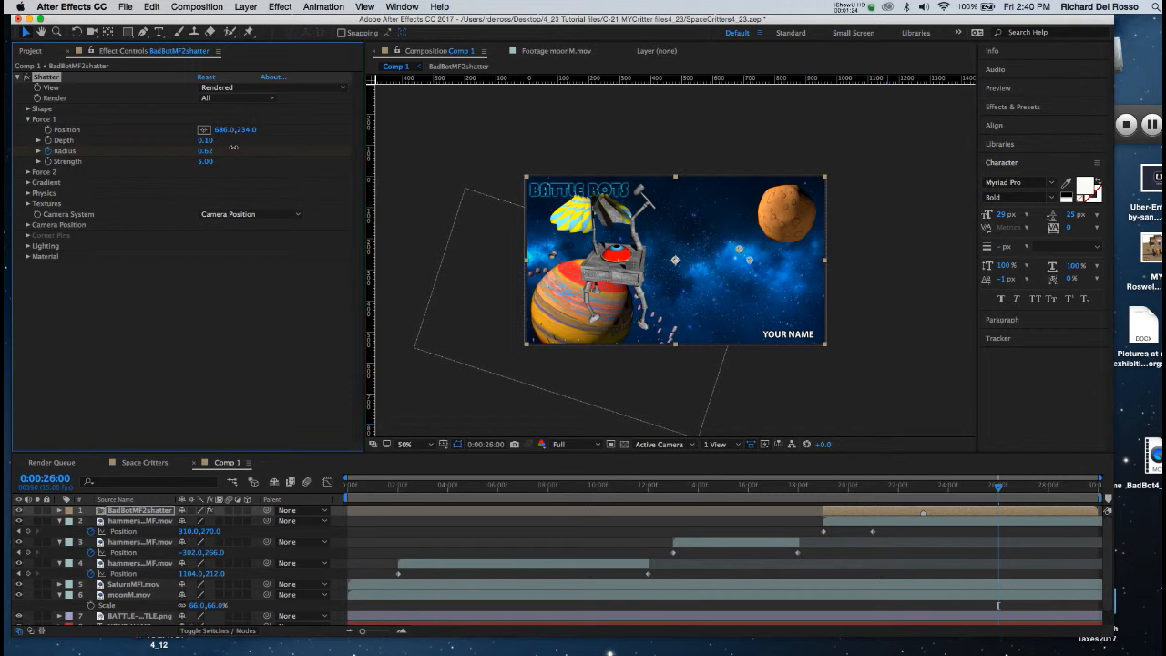
click(209, 151)
key(BackSpace)
key(Return)
Step: With the frame at 0:00:23:10 in view, set the Shatter Shape pattern to Glass and its Repetitions to about 28.60
drag(997, 486, 942, 492)
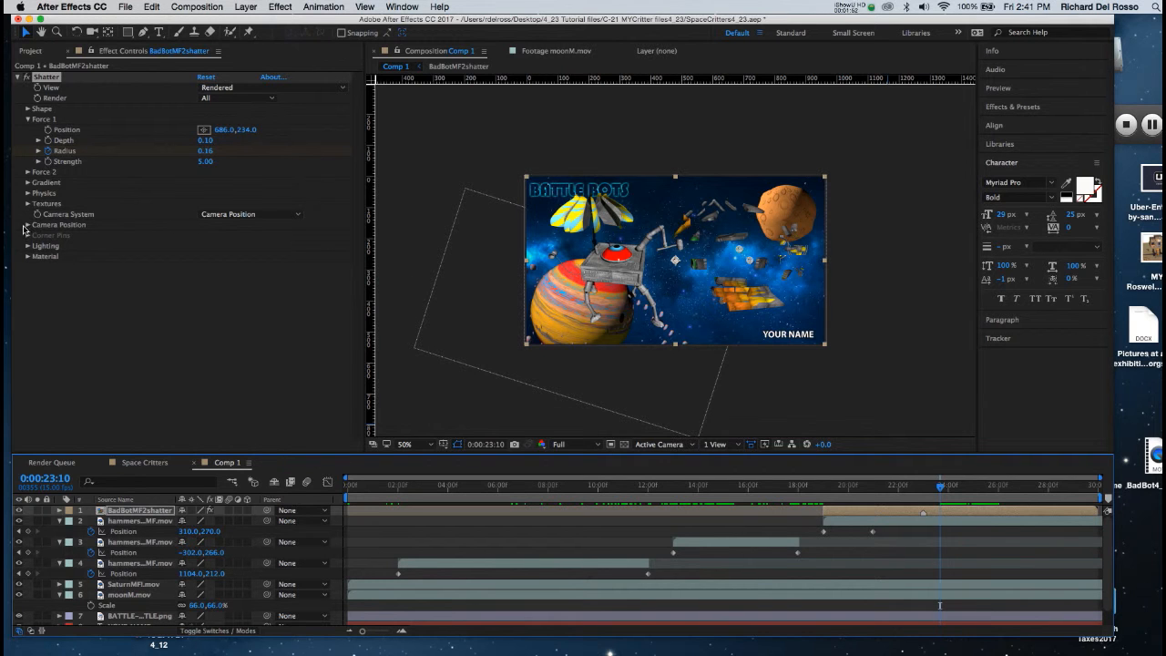
click(28, 119)
click(28, 110)
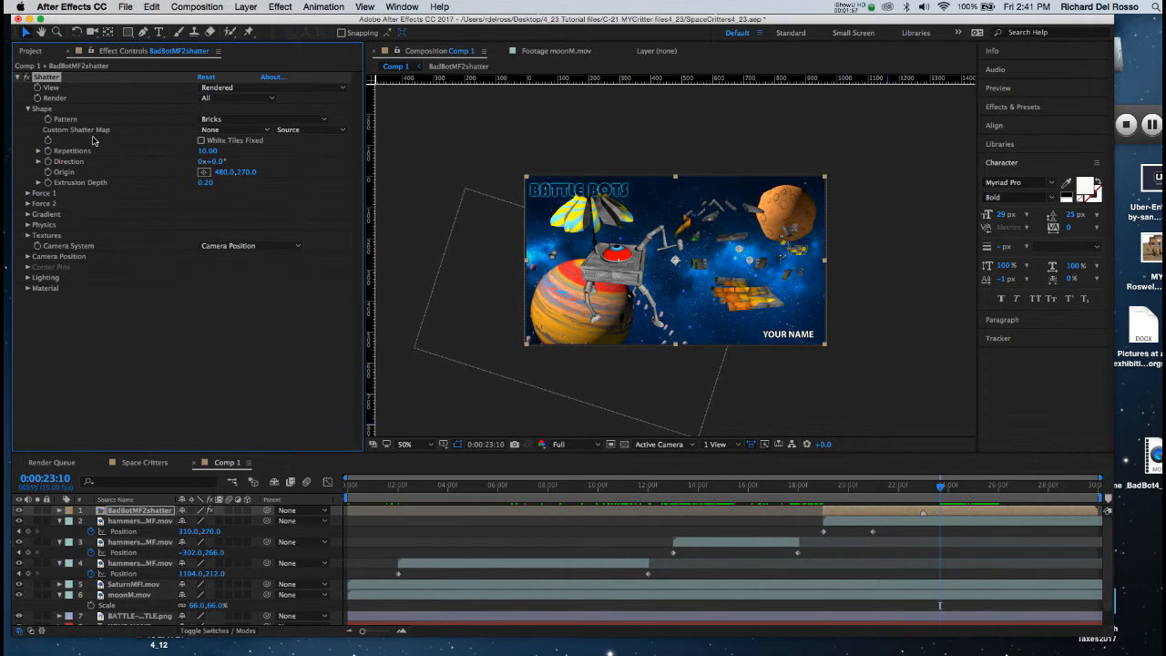
click(214, 119)
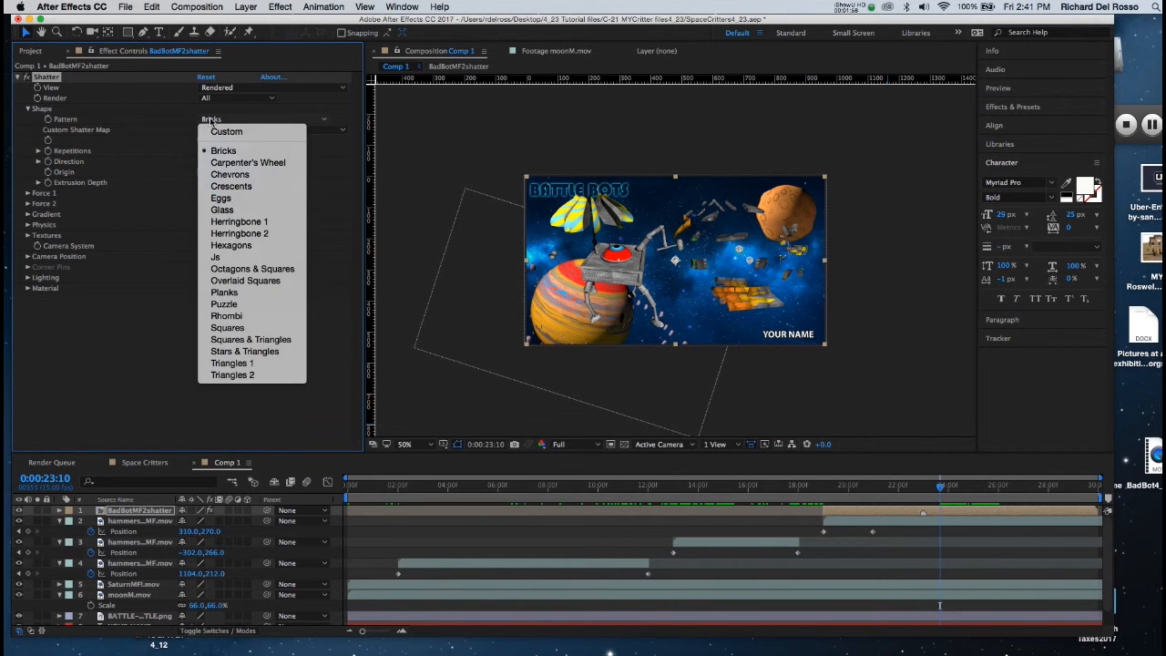
click(226, 211)
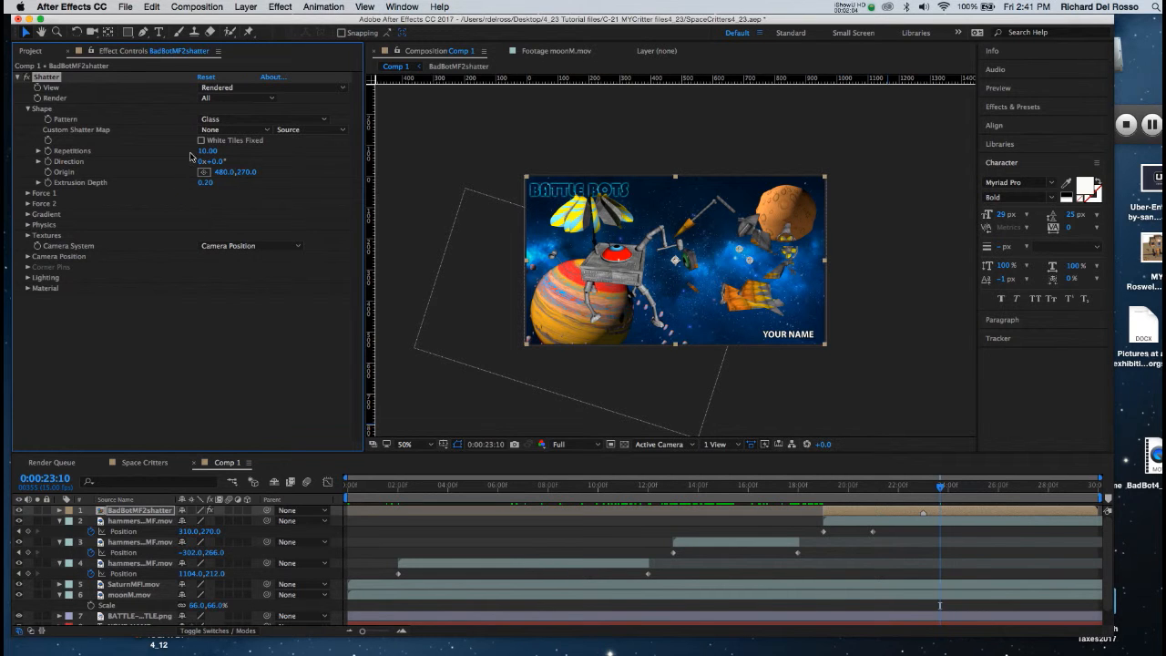
drag(203, 155, 318, 152)
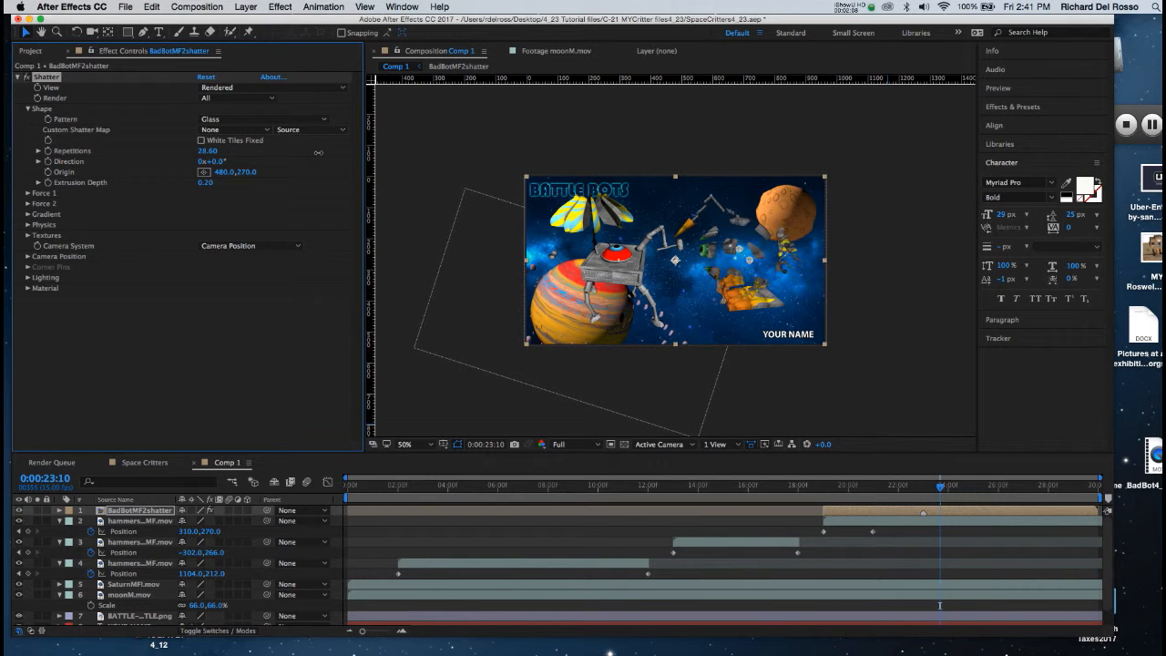
Step: Set the Shatter Shape's Repetitions to 30.00 and its Extrusion Depth to 0.00
click(207, 152)
text(5)
text(0)
key(Return)
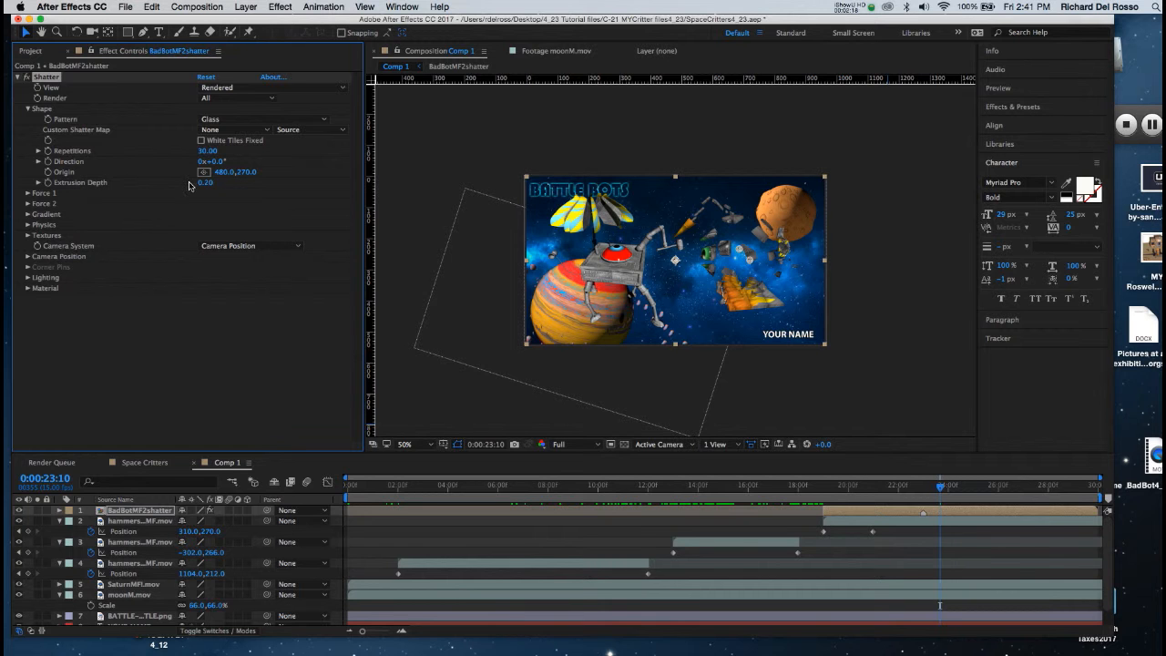
drag(206, 182, 146, 182)
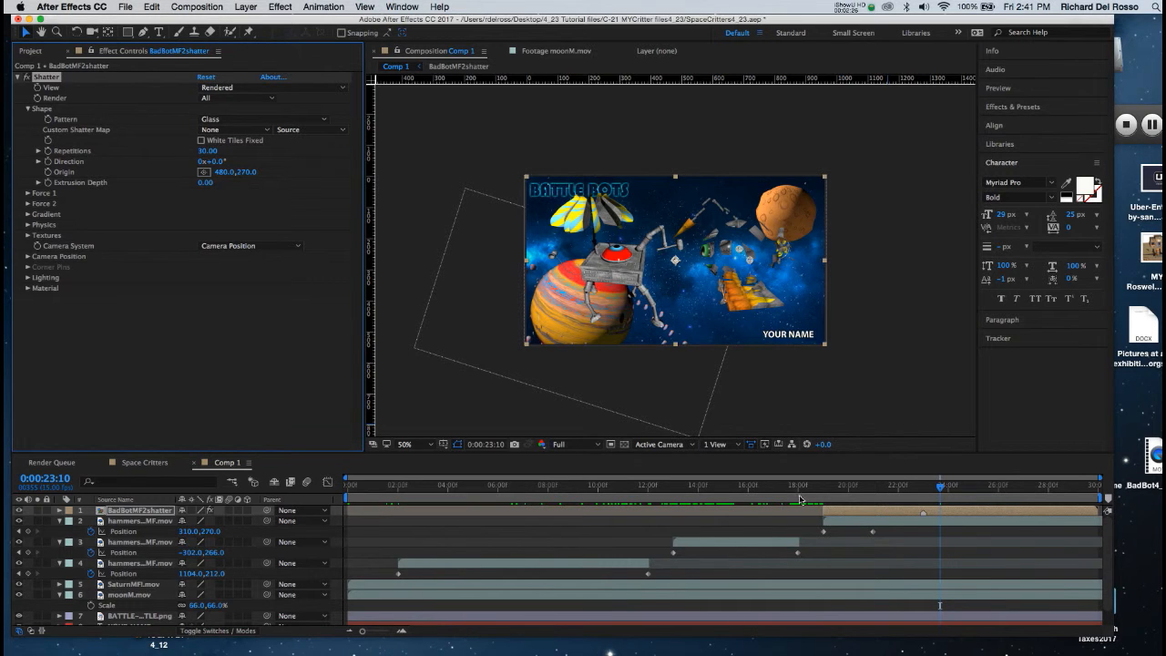
Step: Preview the shatter animation from 0:00:20:09, then return to the frame at 0:00:23:10
click(873, 488)
drag(872, 488, 863, 489)
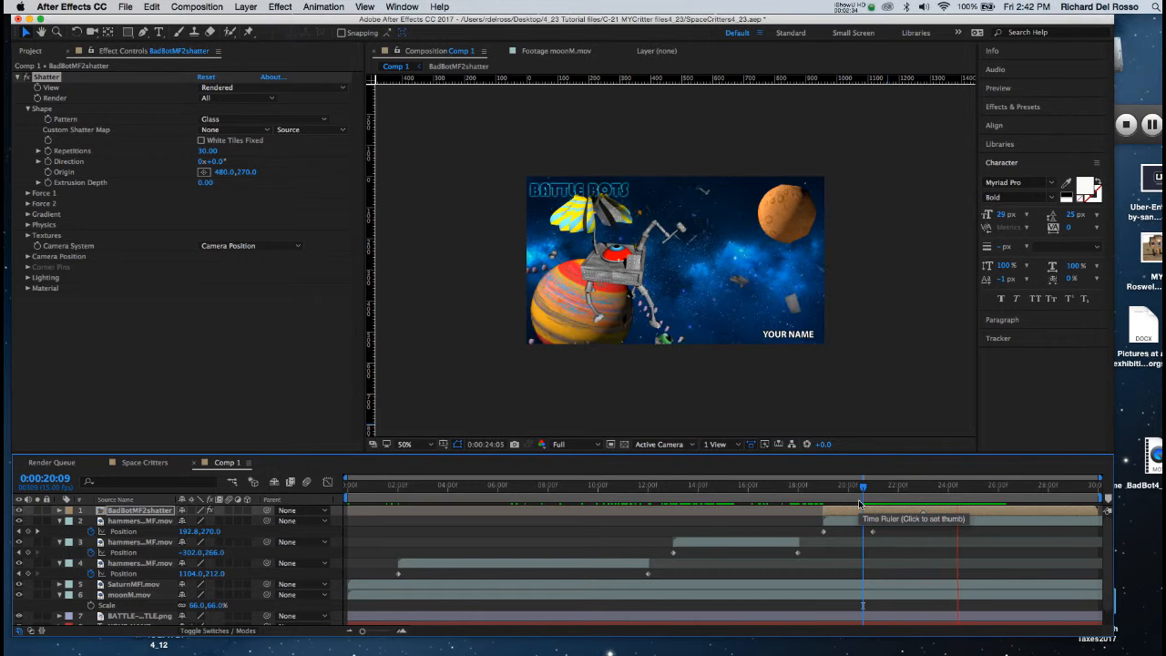
key(space)
drag(1012, 489, 940, 488)
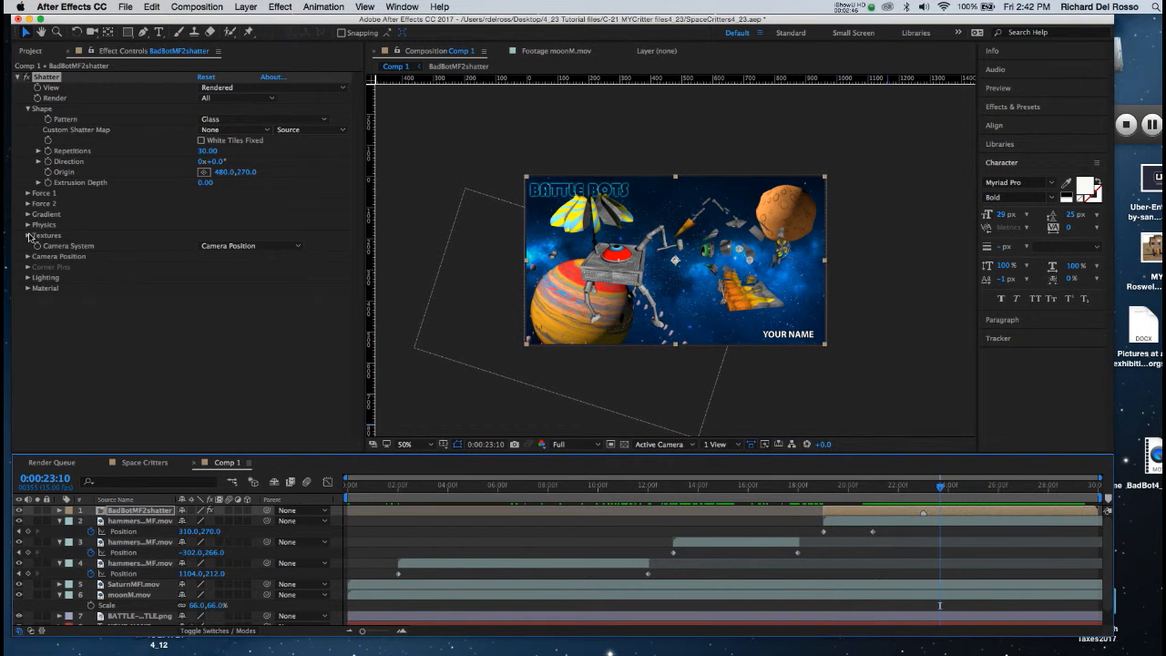
Step: Set the Gravity in Shatter's Physics settings to 0.00
click(28, 109)
click(28, 150)
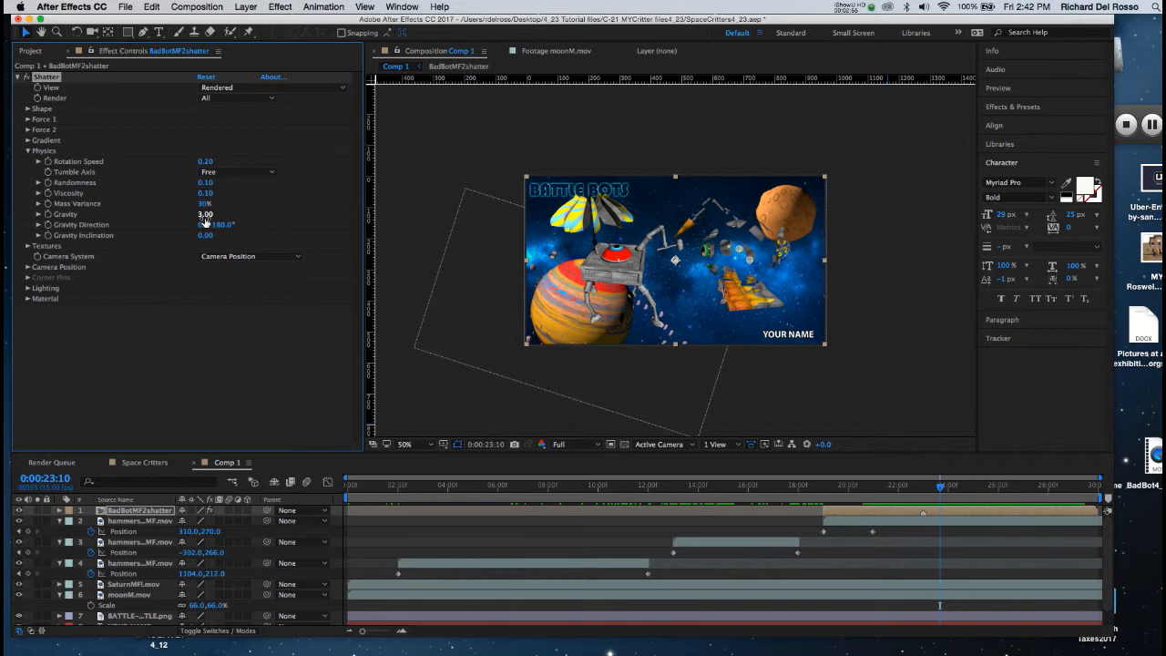
click(205, 216)
text(0)
key(Return)
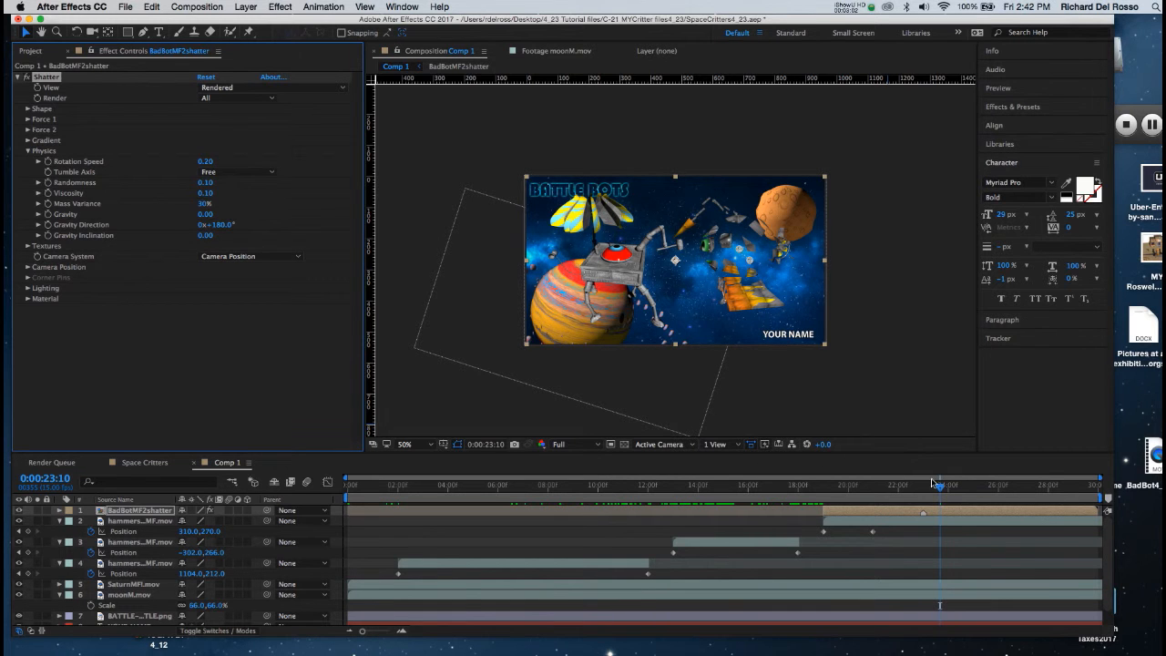
Step: With the frame at 0:00:23:12 in view, apply the Stylize effect Glow to the BadBotMF2shatter layer and collapse the Shatter settings
drag(941, 489, 952, 489)
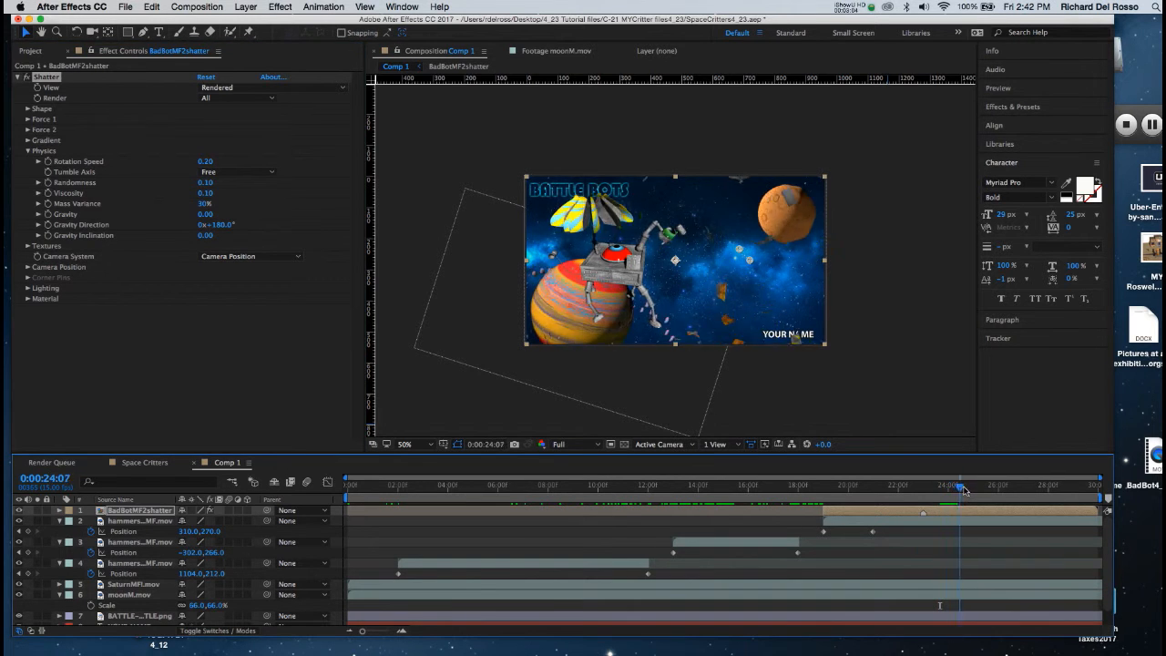
mouse_move(954, 487)
mouse_down()
mouse_move(899, 487)
mouse_move(943, 487)
mouse_up()
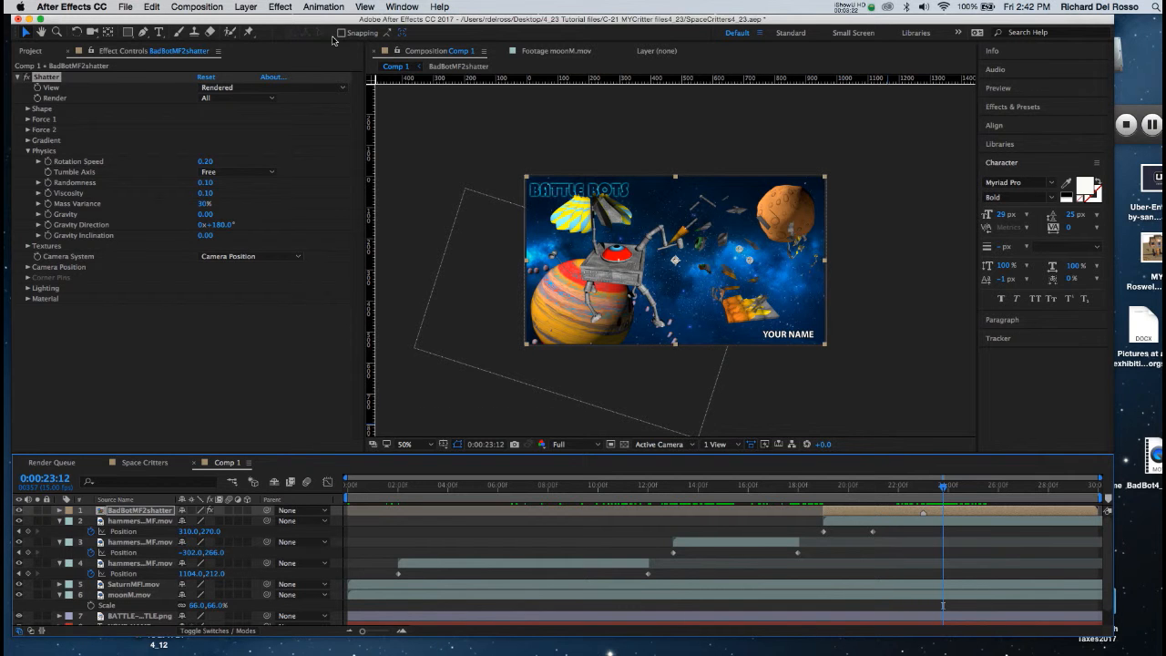
click(284, 8)
mouse_move(330, 246)
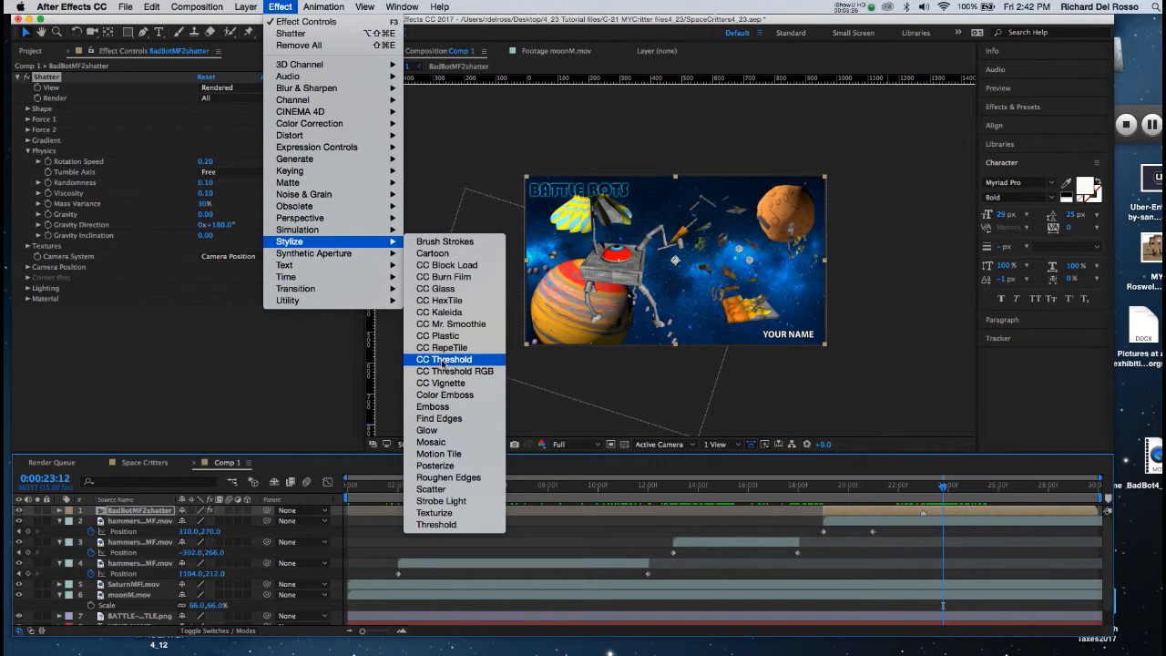
click(437, 432)
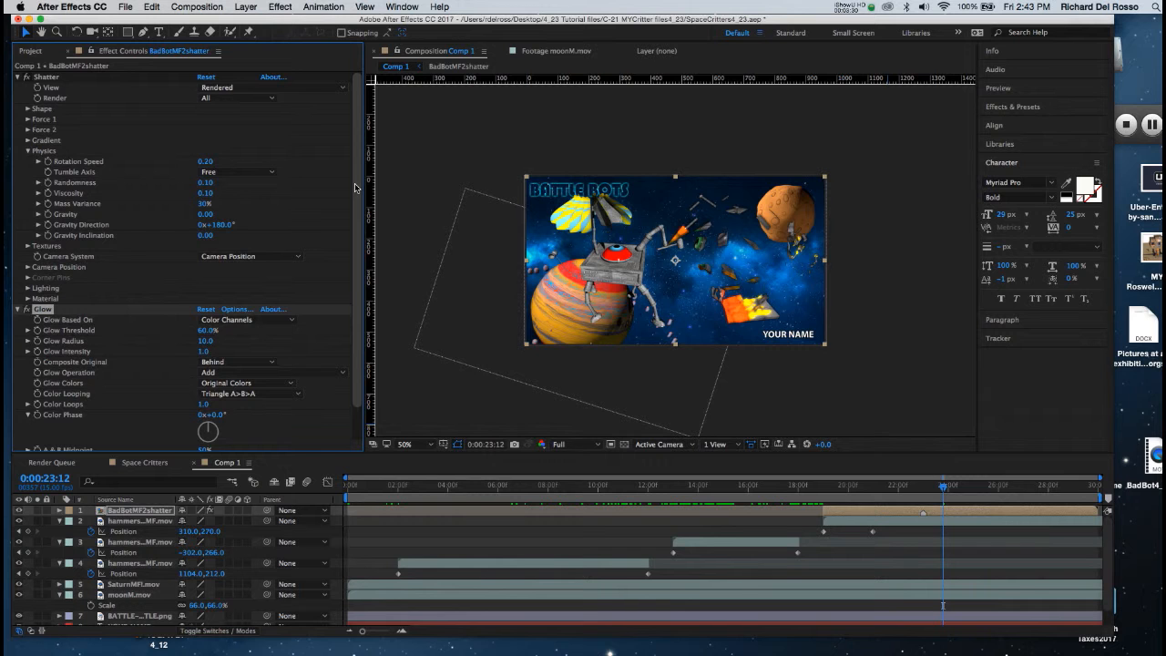
click(18, 76)
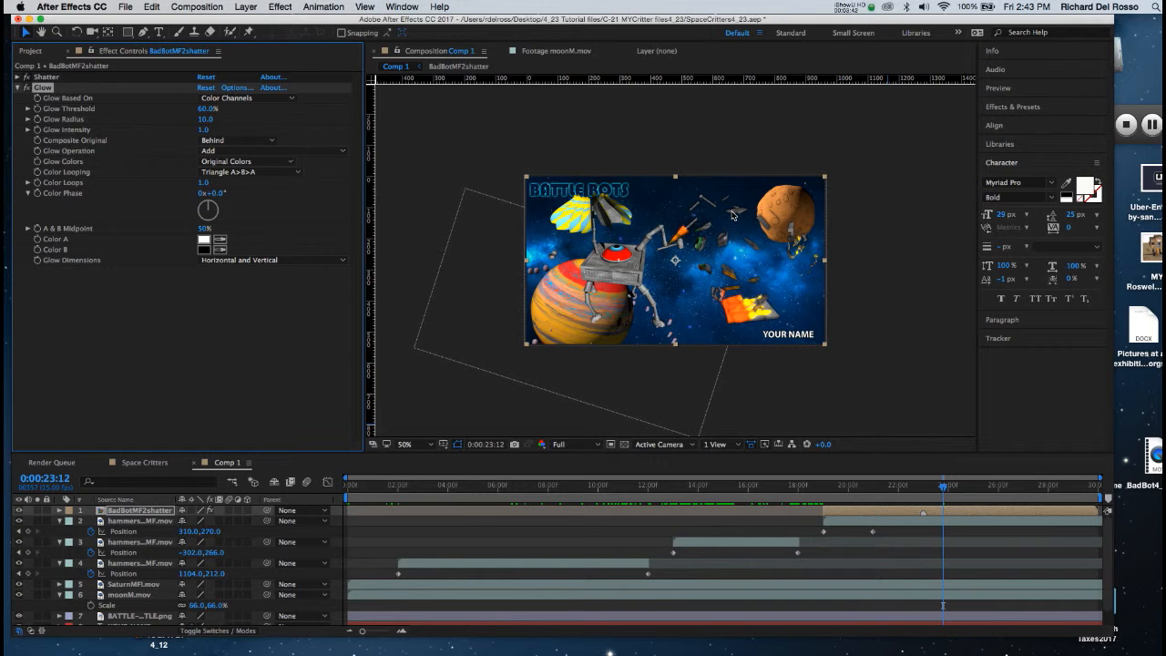
Step: Base the Glow on the Alpha Channel, with Glow Colors set to A & B Colors and Glow Operation to Normal
click(235, 98)
click(240, 110)
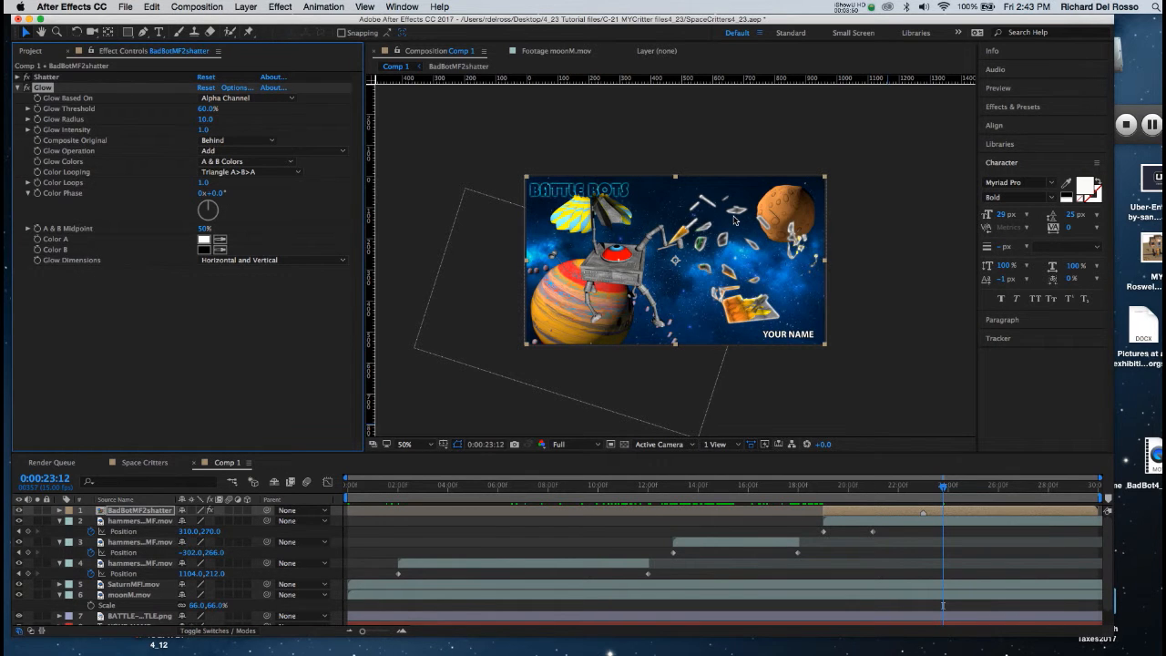
key(slash)
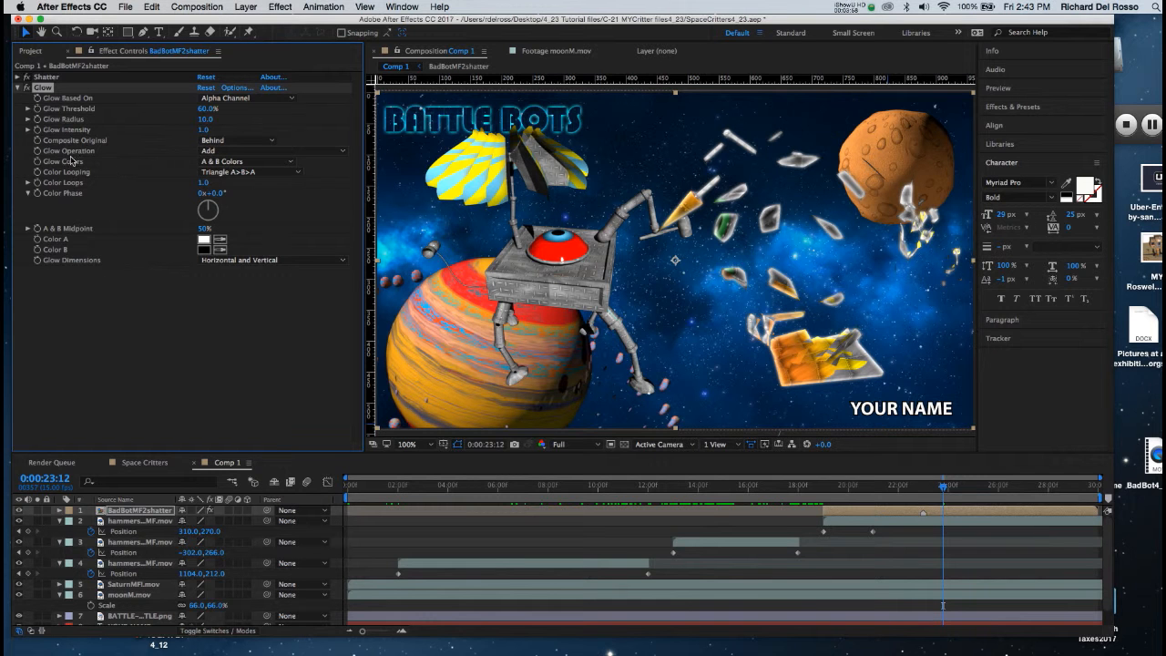
click(236, 151)
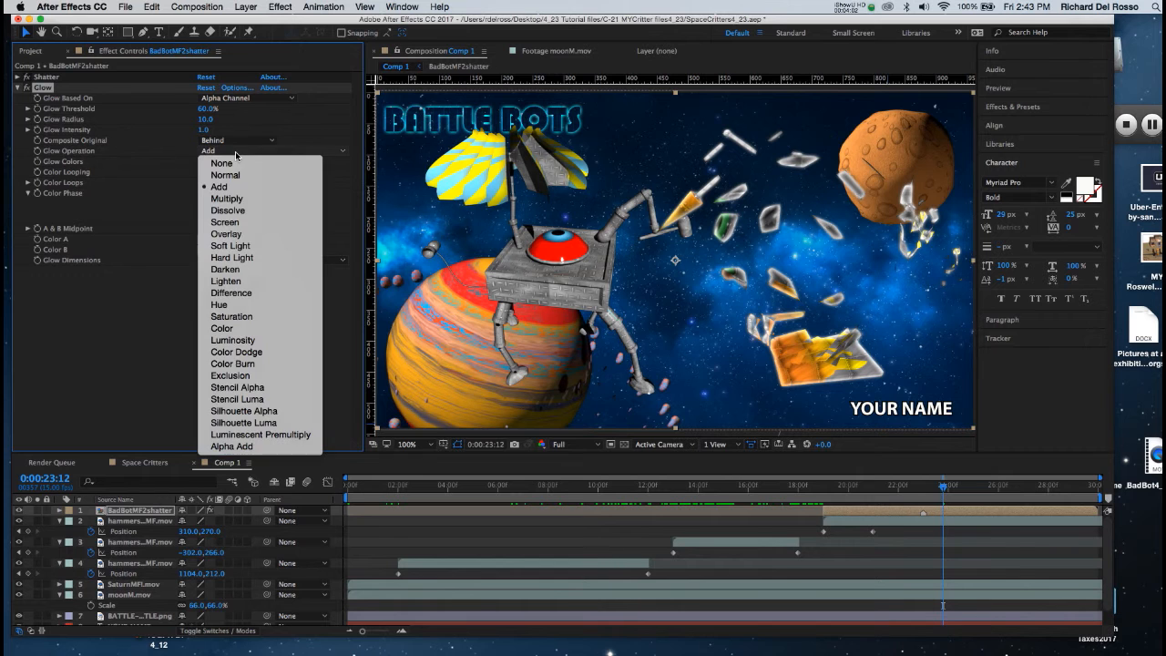
click(228, 175)
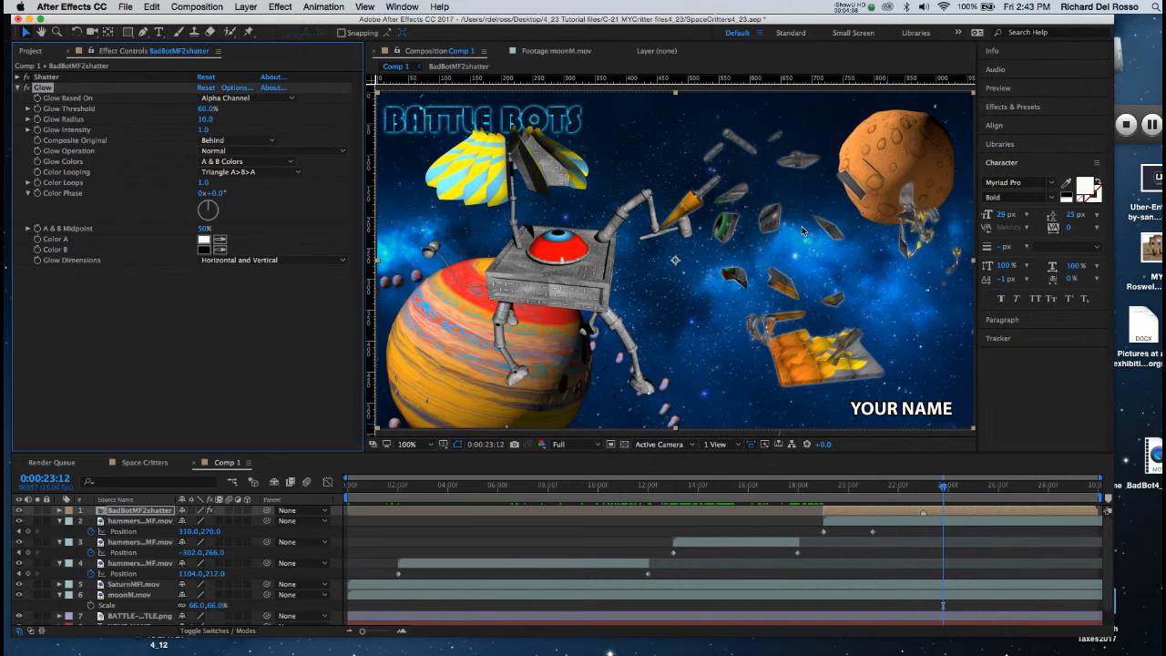
Step: Sample orange from the striped planet for Glow Color A, and set Glow Intensity to 1.4 and Glow Radius to 13.0
click(221, 241)
click(442, 386)
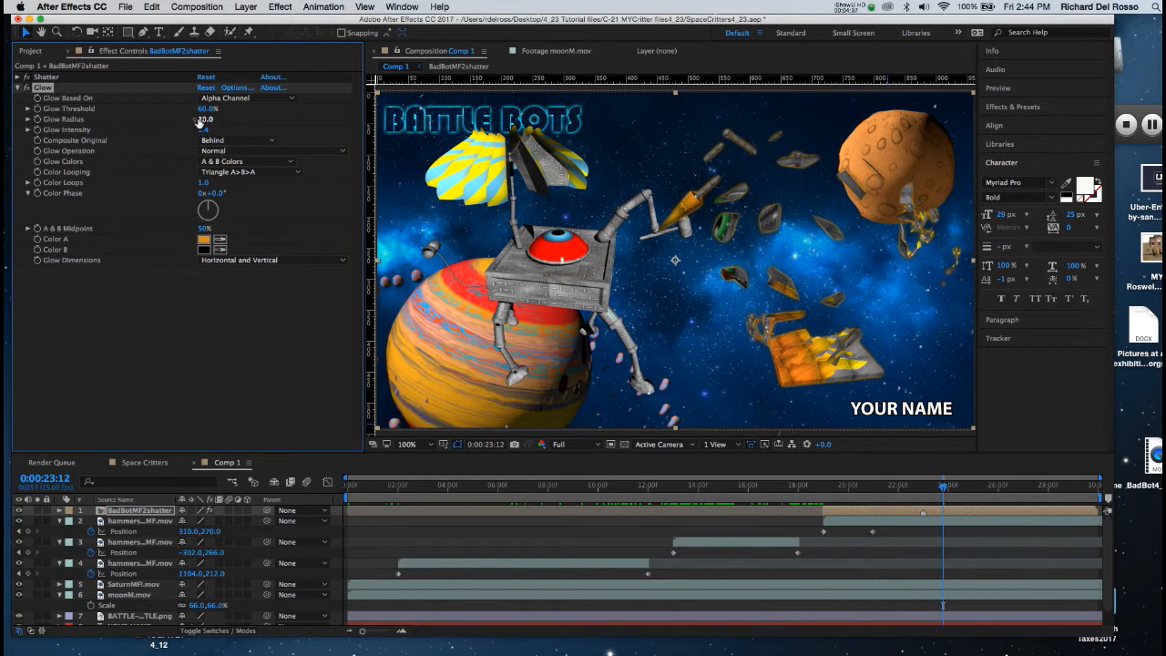
drag(202, 121, 205, 120)
Step: Lighten Glow Color A to a pale orange, RGB 251, 205, 116
click(205, 239)
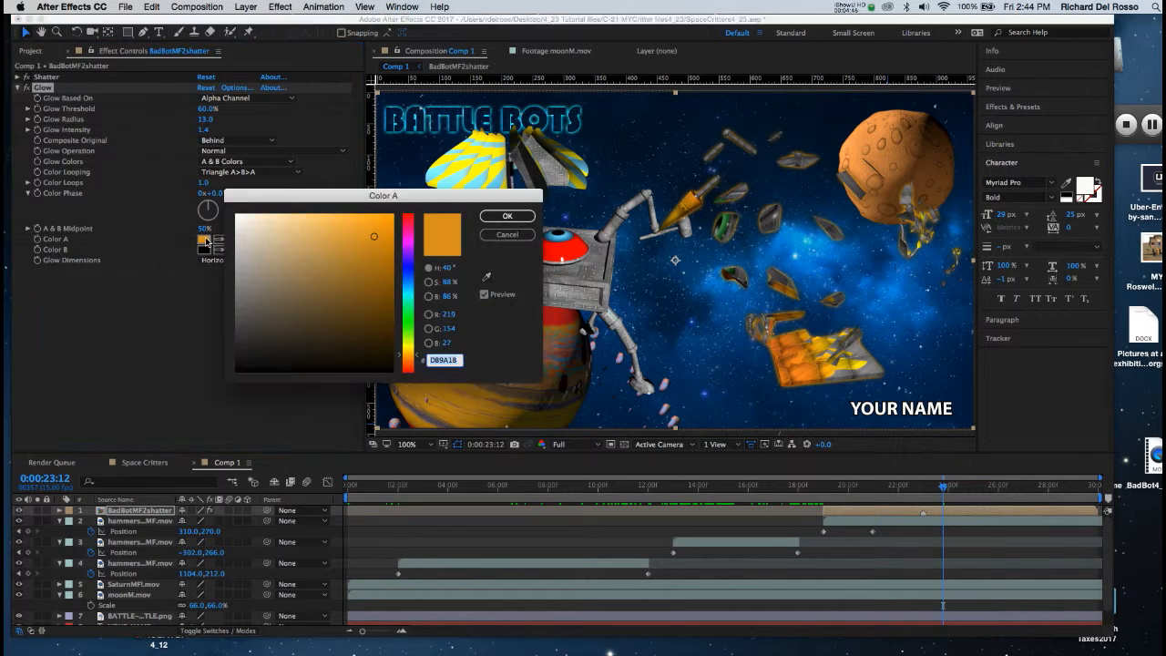
click(319, 216)
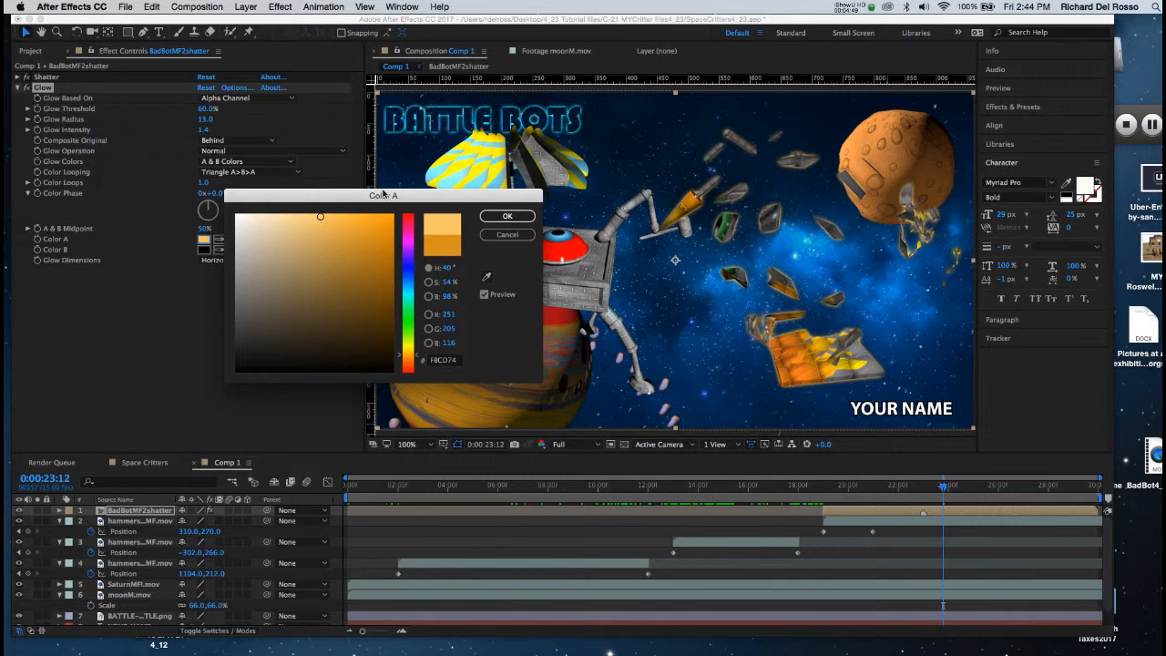
key(comma)
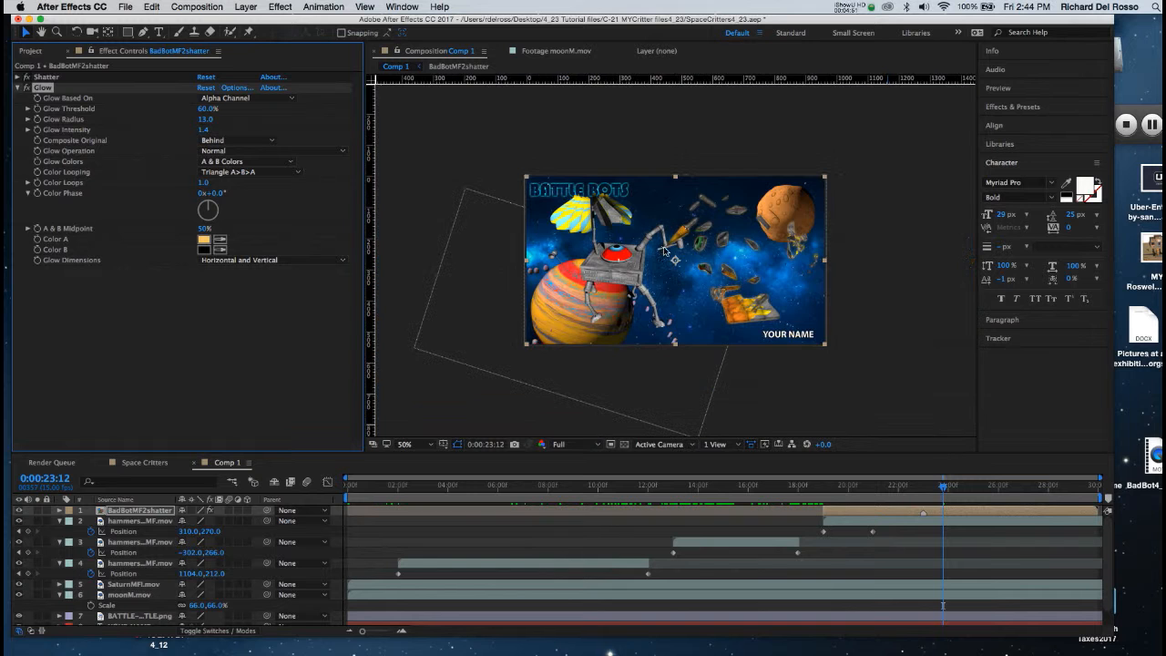